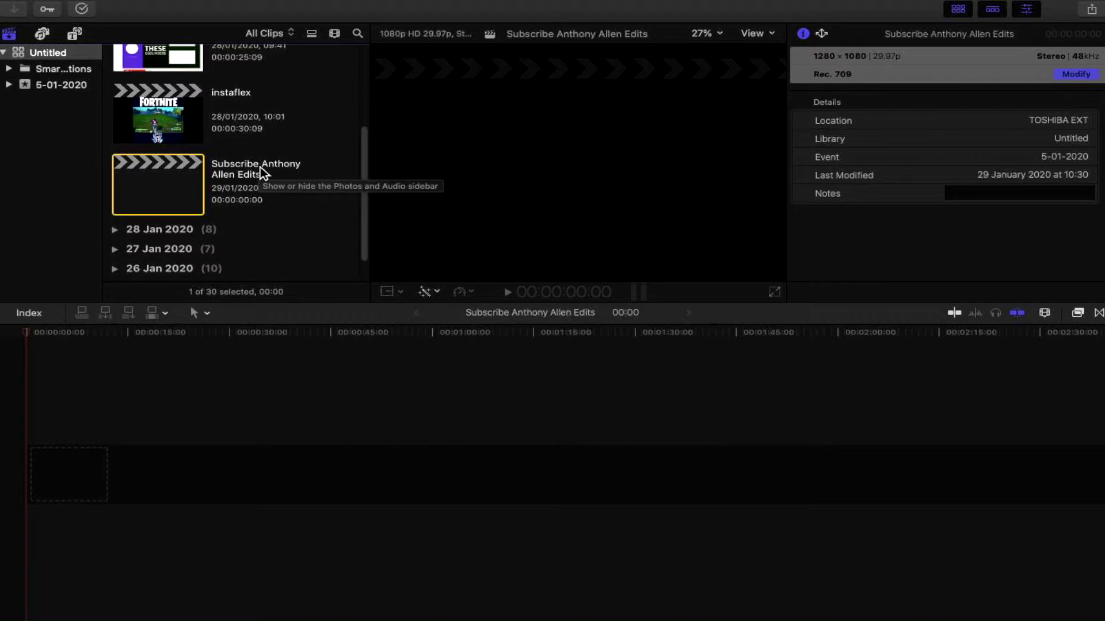
- Open the media import window for bringing video files into the library
mouse_move(122, 3)
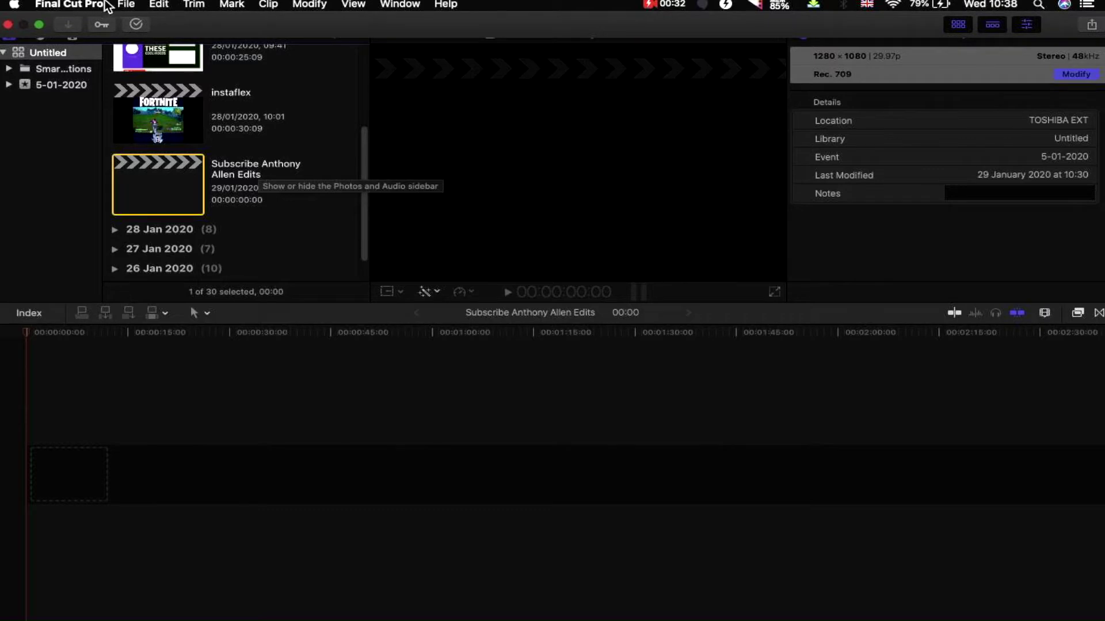
left_click(126, 4)
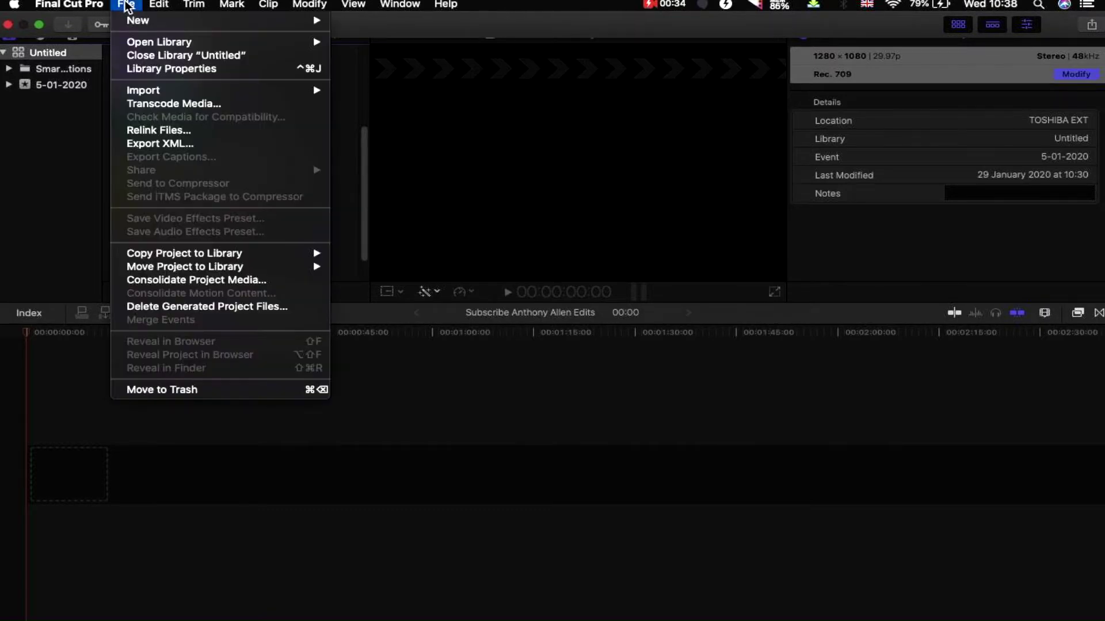
mouse_move(154, 90)
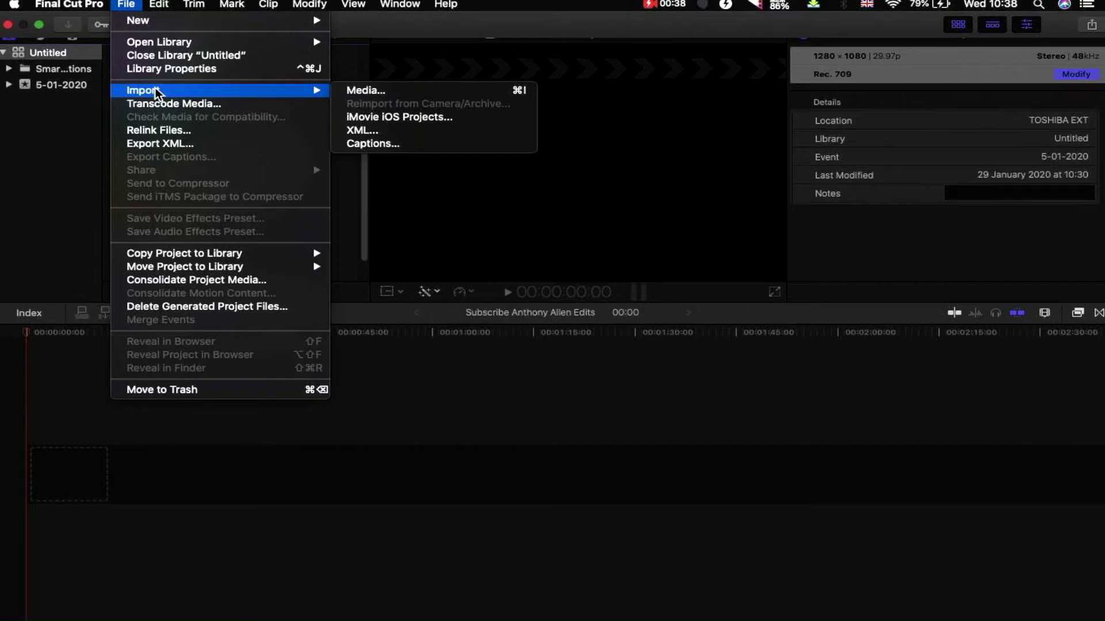
left_click(359, 93)
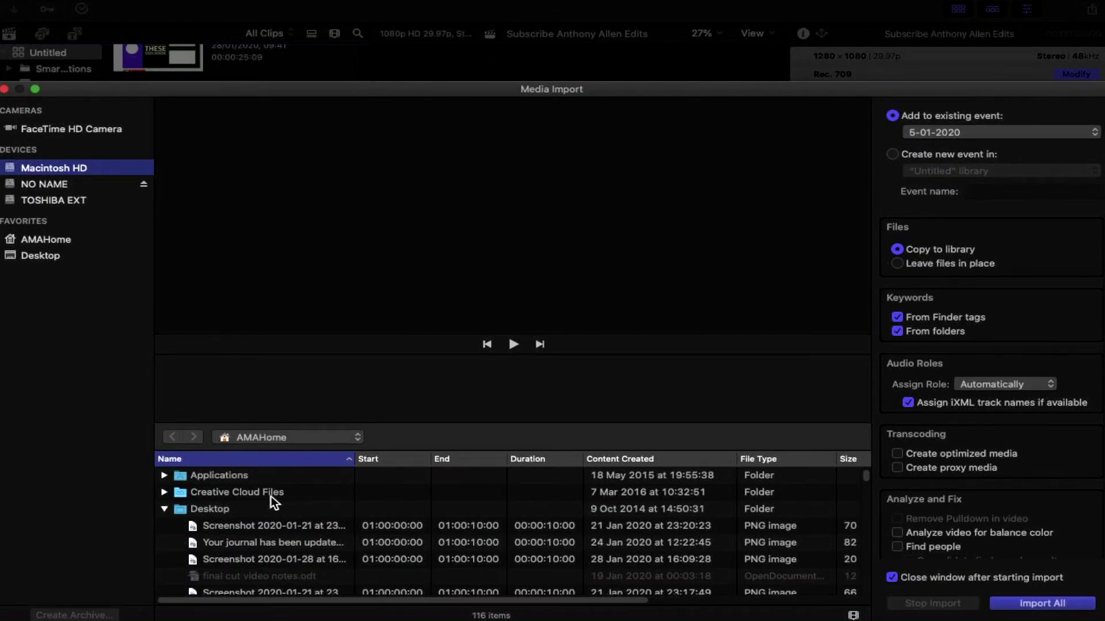
- Collapse the Desktop folder, switch the import source to the TOSHIBA EXT drive and look through its video files
scroll(271, 496, "down", 5)
scroll(271, 496, "up", 5)
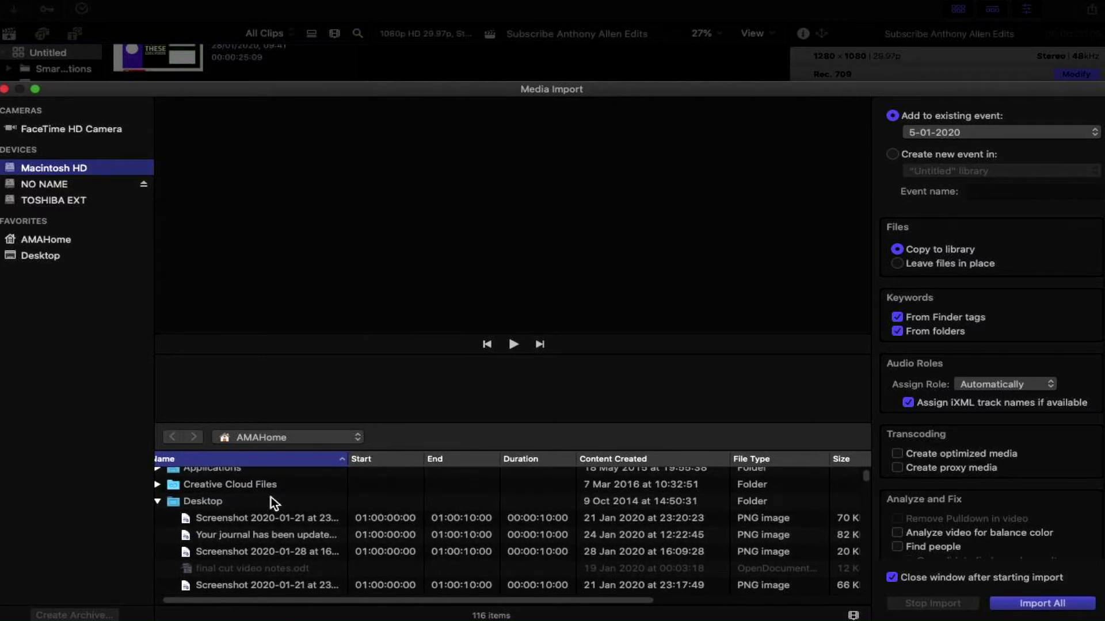
left_click(163, 503)
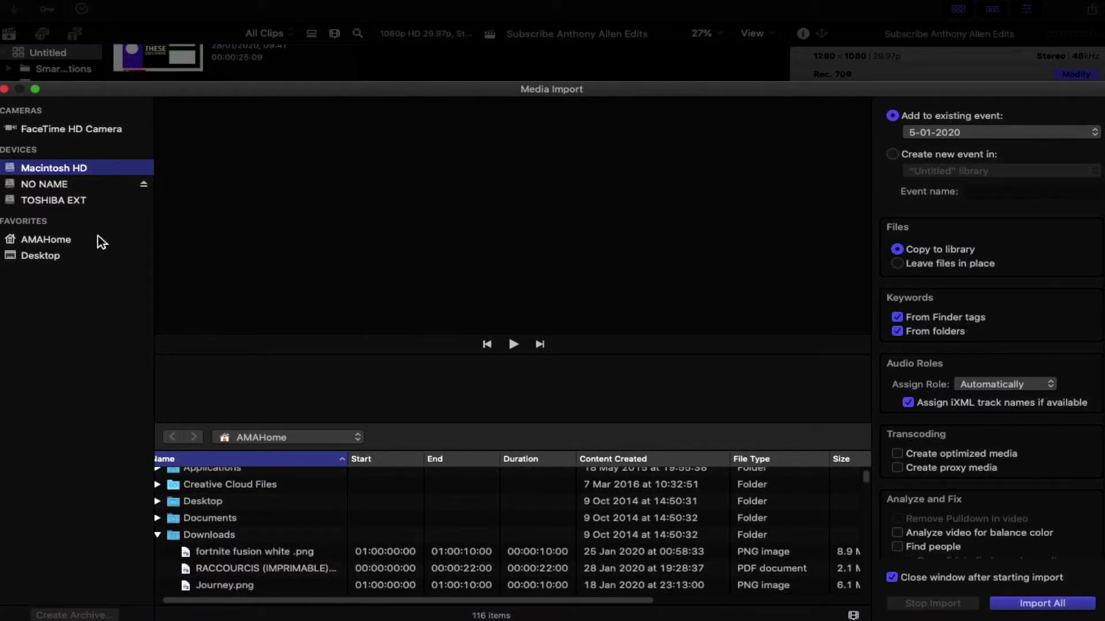
left_click(74, 200)
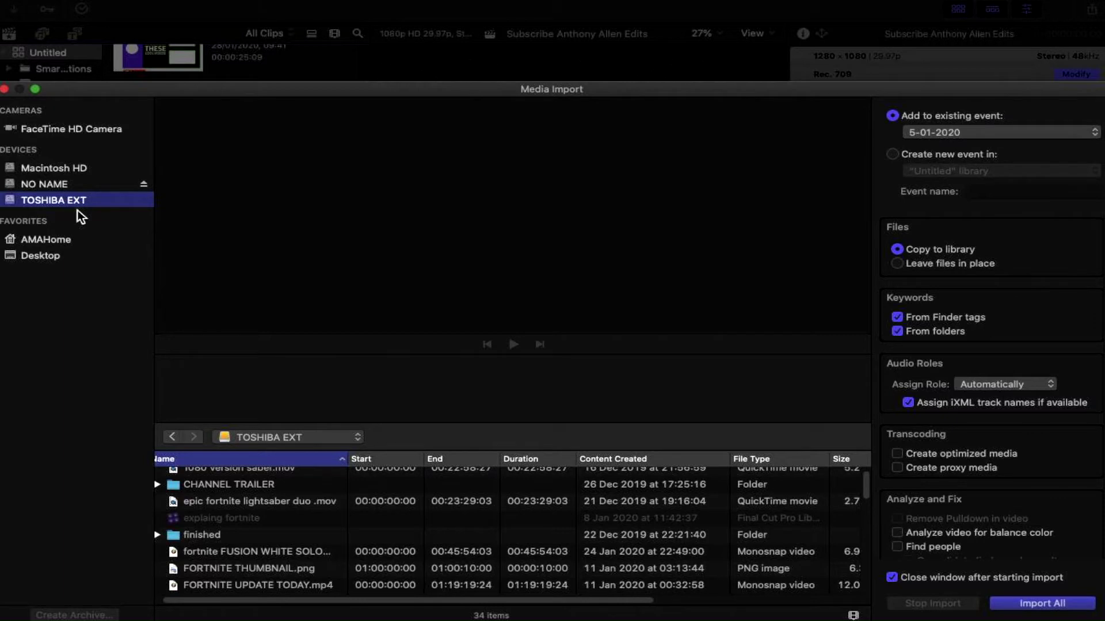
scroll(274, 516, "down", 2)
scroll(274, 516, "down", 8)
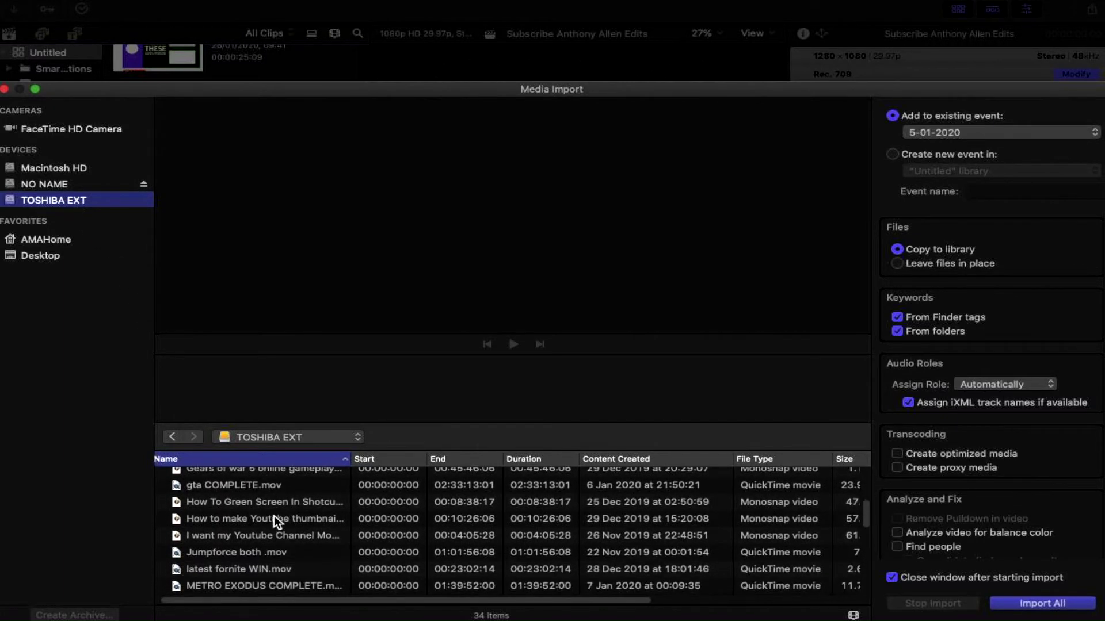
scroll(274, 516, "down", 5)
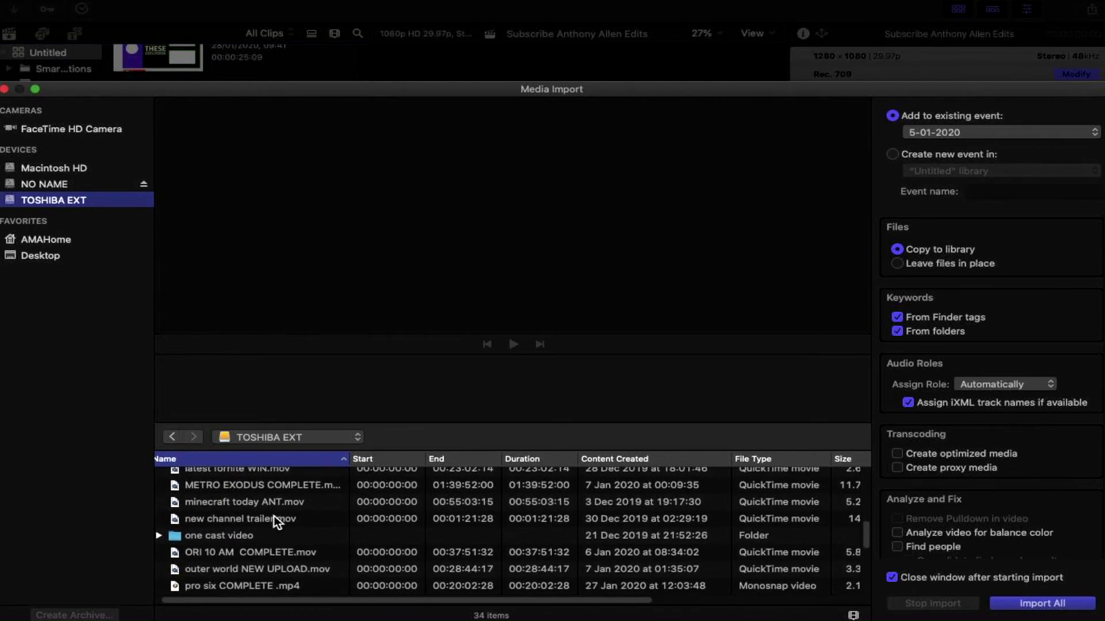
scroll(274, 516, "down", 8)
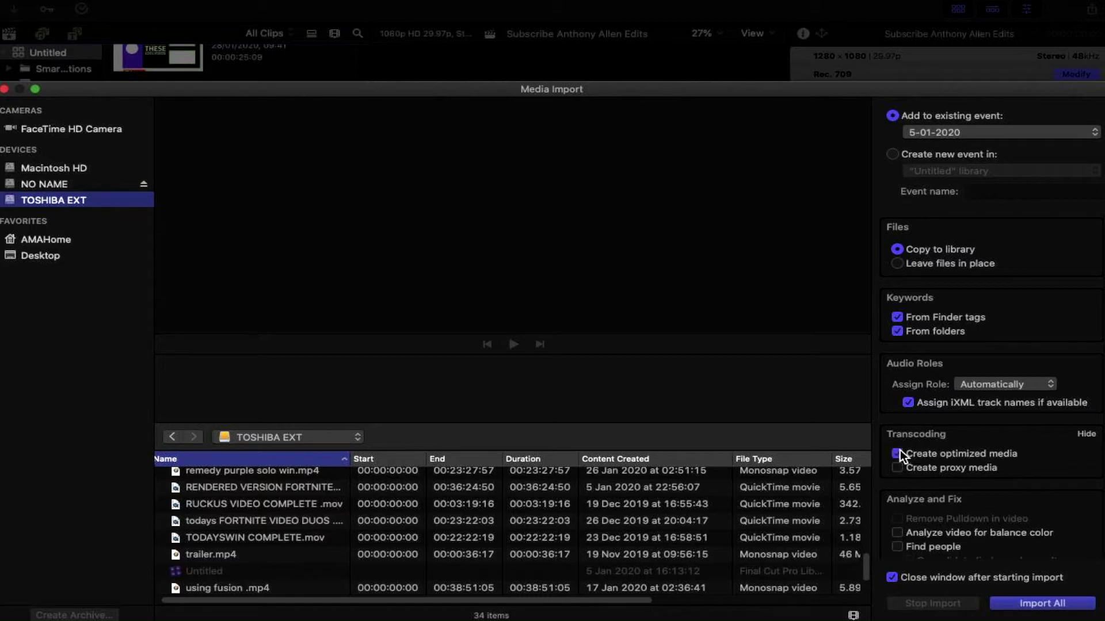
- Import the remedy purple solo win video into the existing 5-01-2020 event, copied to the library without optimized or proxy media
left_click(902, 469)
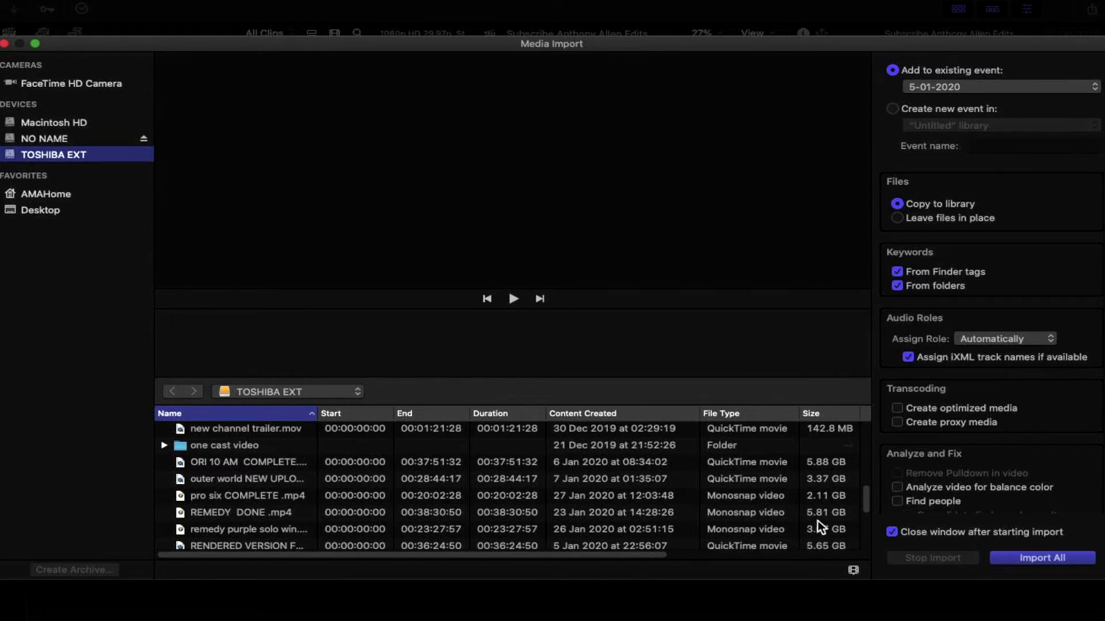
left_click(251, 530)
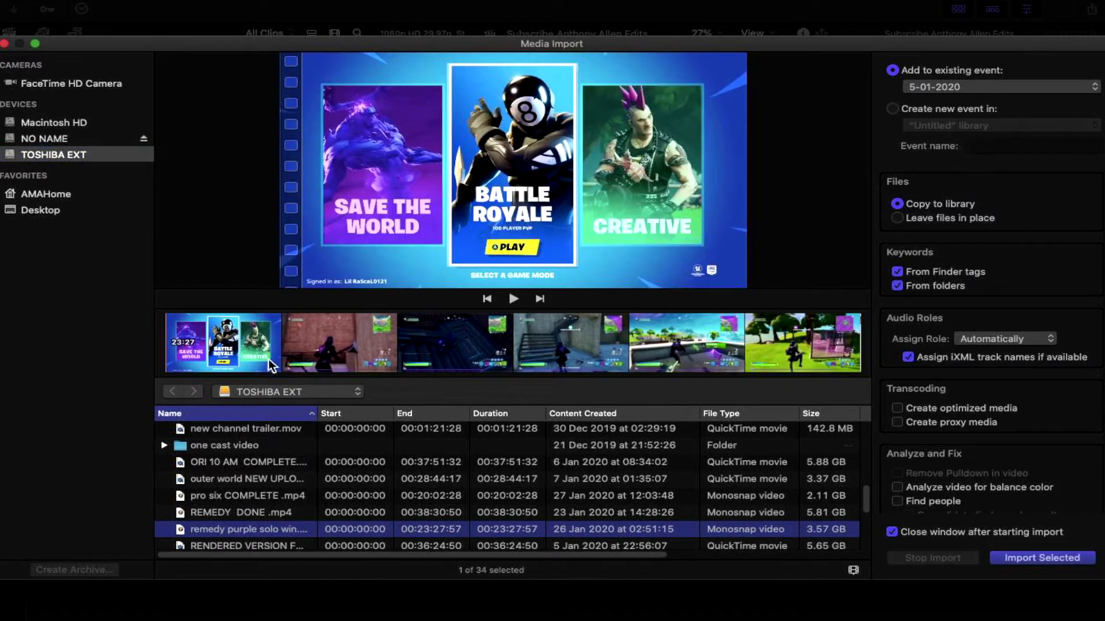
left_click(262, 344)
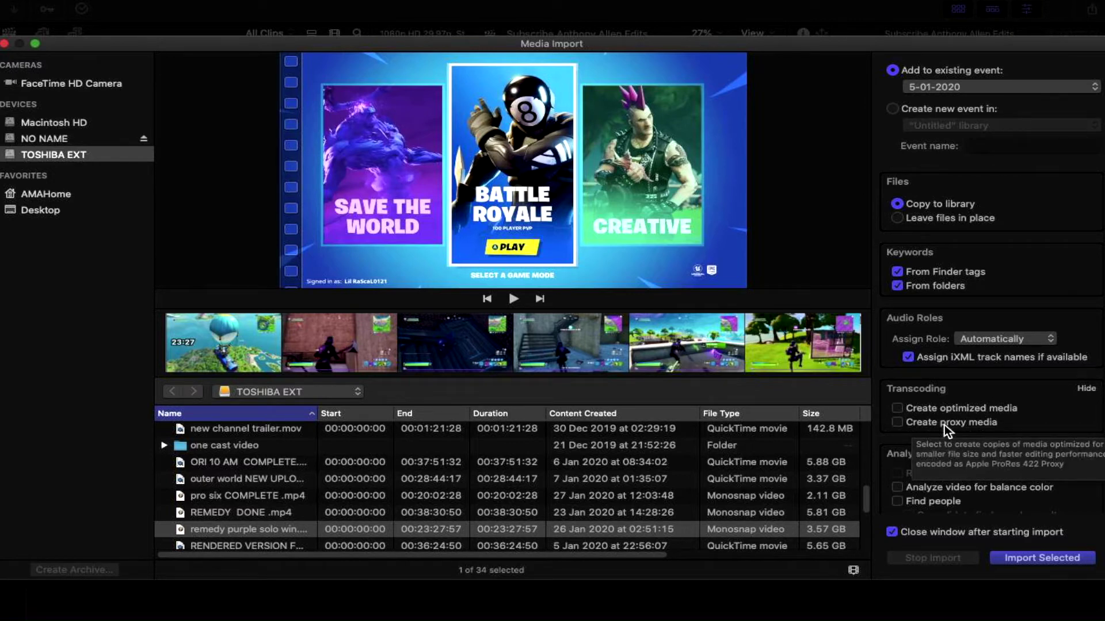
left_click(1023, 557)
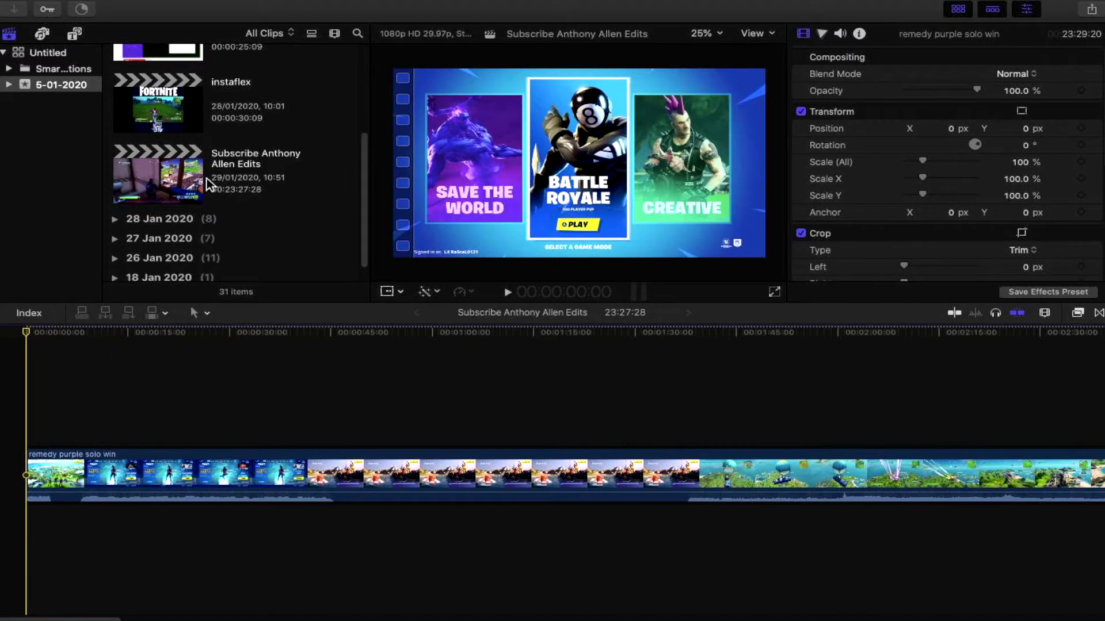
- Find the edits pro project among the event's projects and open it in the timeline
scroll(210, 184, "up", 5)
scroll(209, 181, "down", 3)
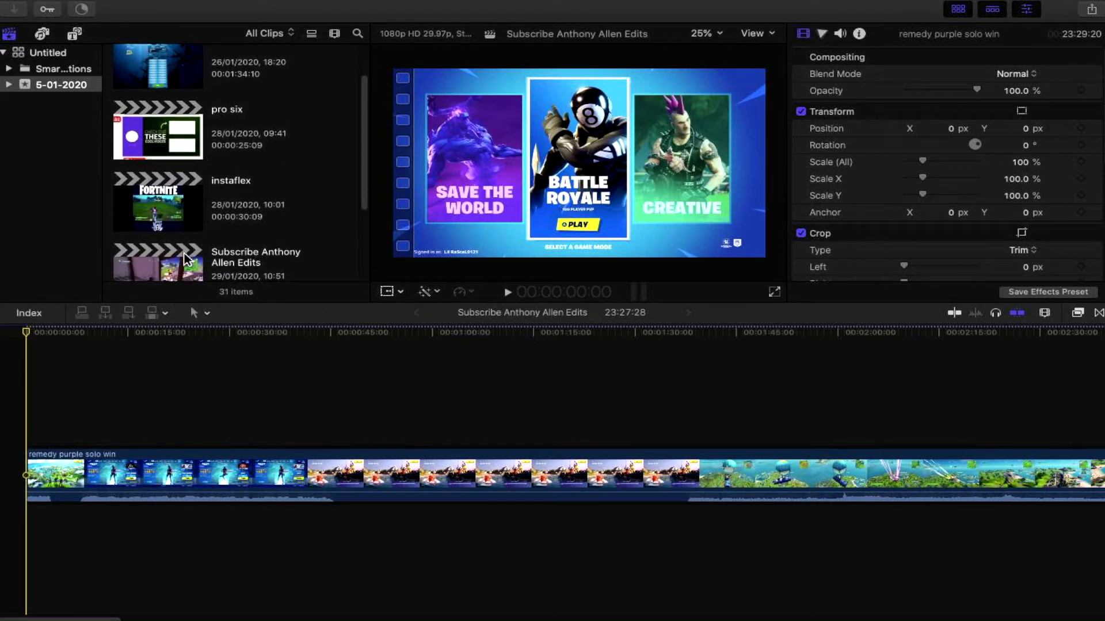
scroll(185, 264, "down", 2)
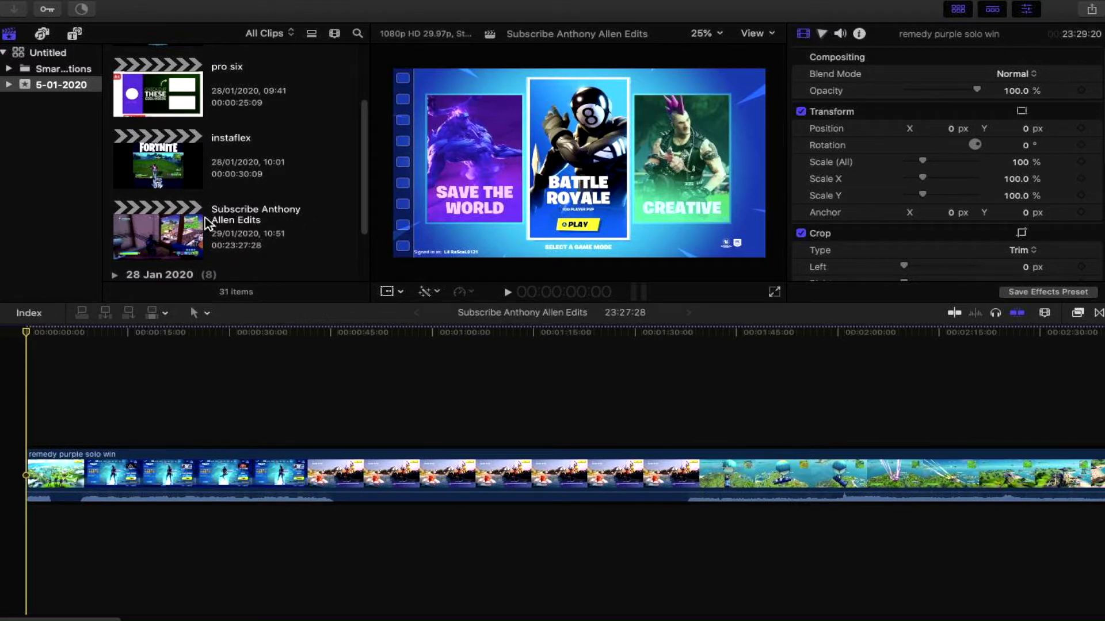
scroll(204, 218, "up", 4)
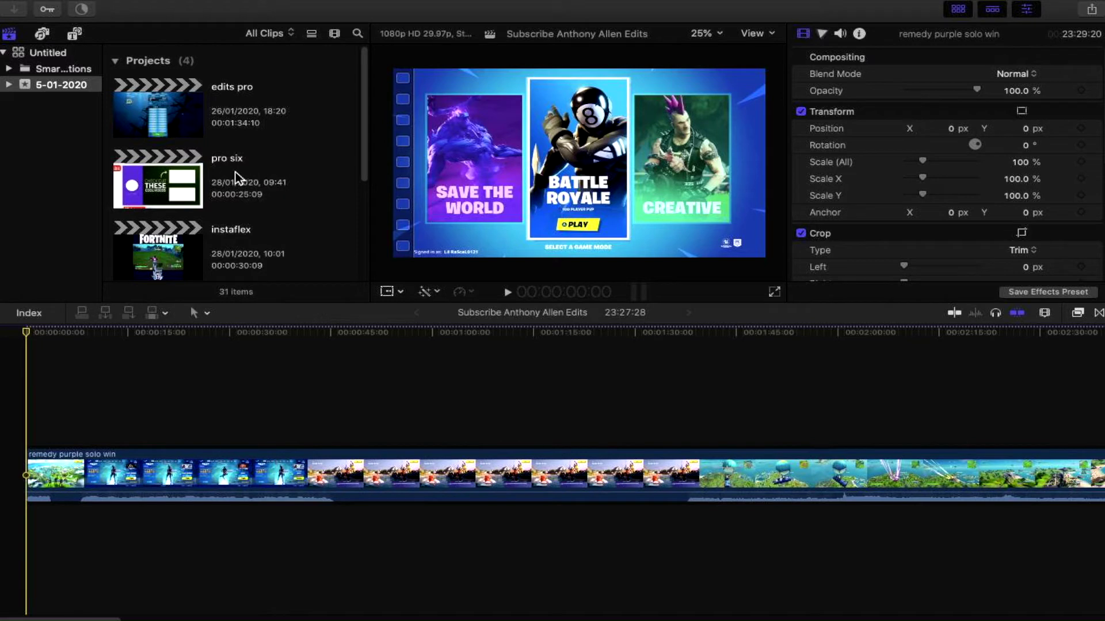
scroll(271, 199, "down", 3)
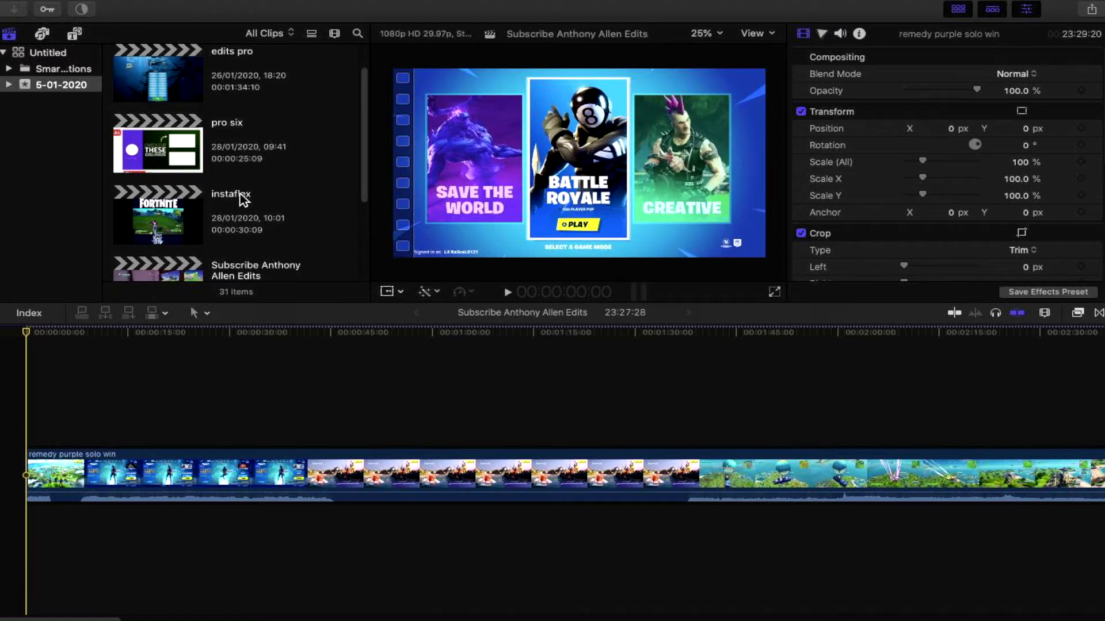
scroll(241, 198, "up", 2)
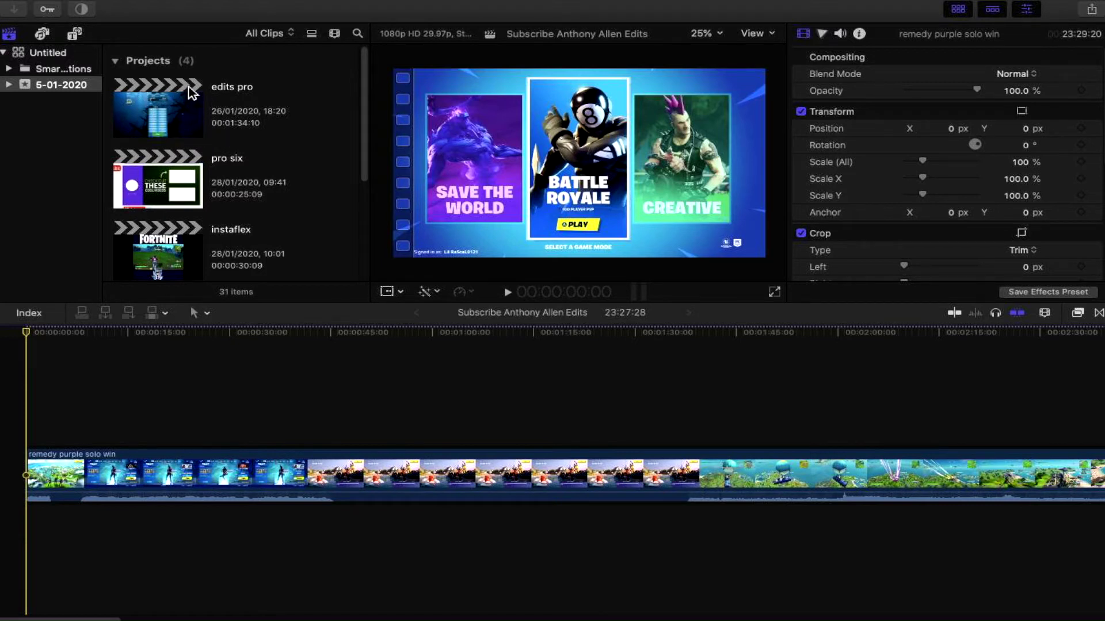
left_click(155, 109)
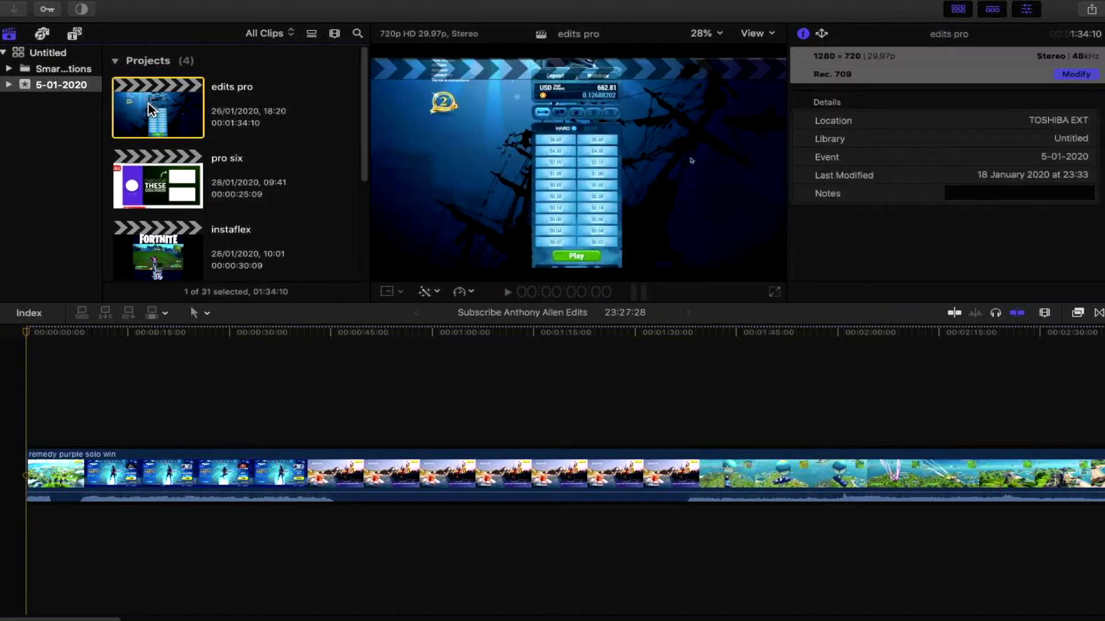
double_click(152, 110)
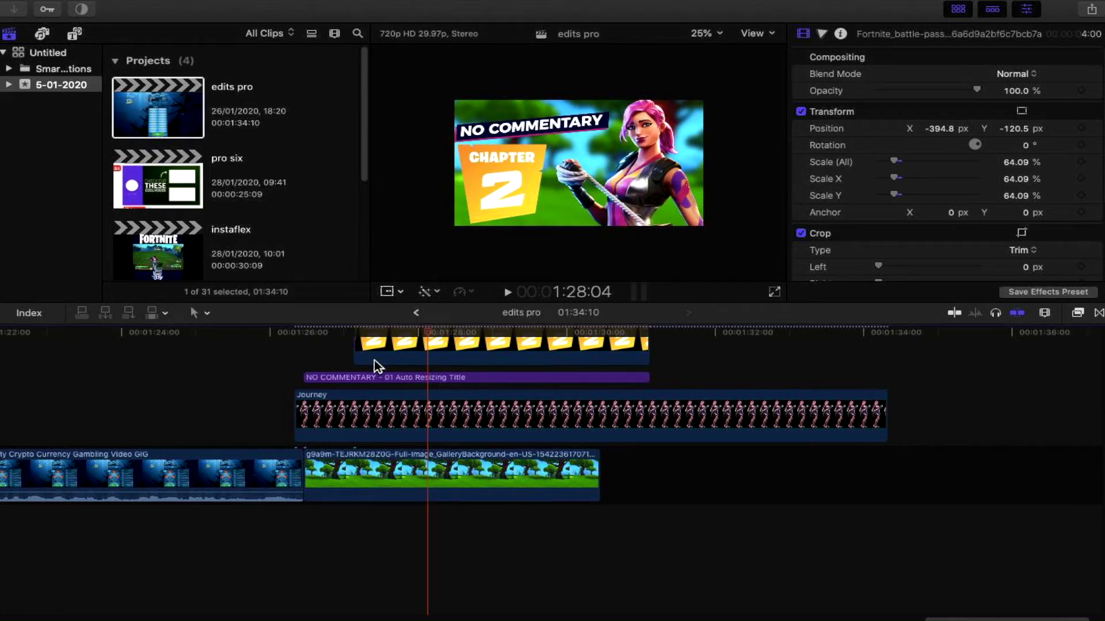
- Switch the timeline back and forth between the previously opened project and edits pro, ending on edits pro
left_click(416, 313)
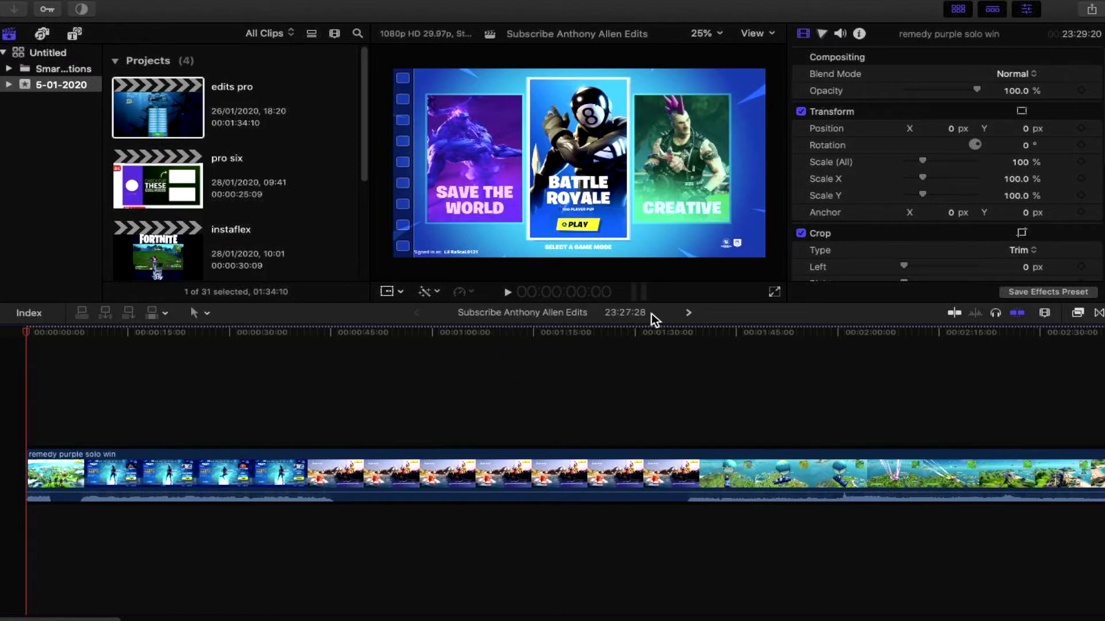
left_click(690, 313)
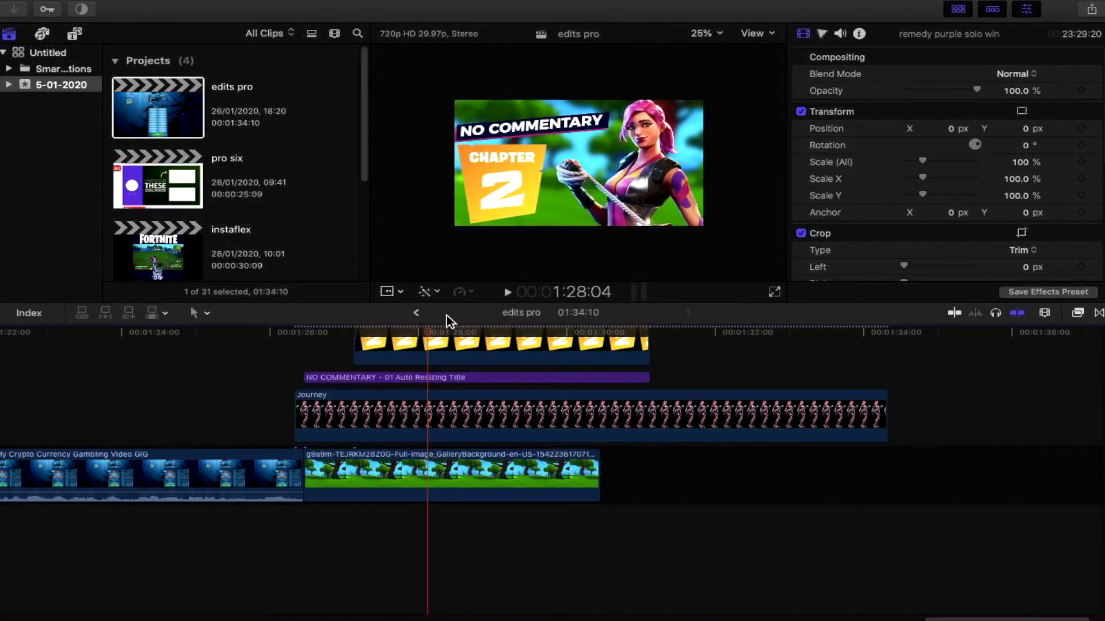
left_click(417, 313)
left_click(689, 313)
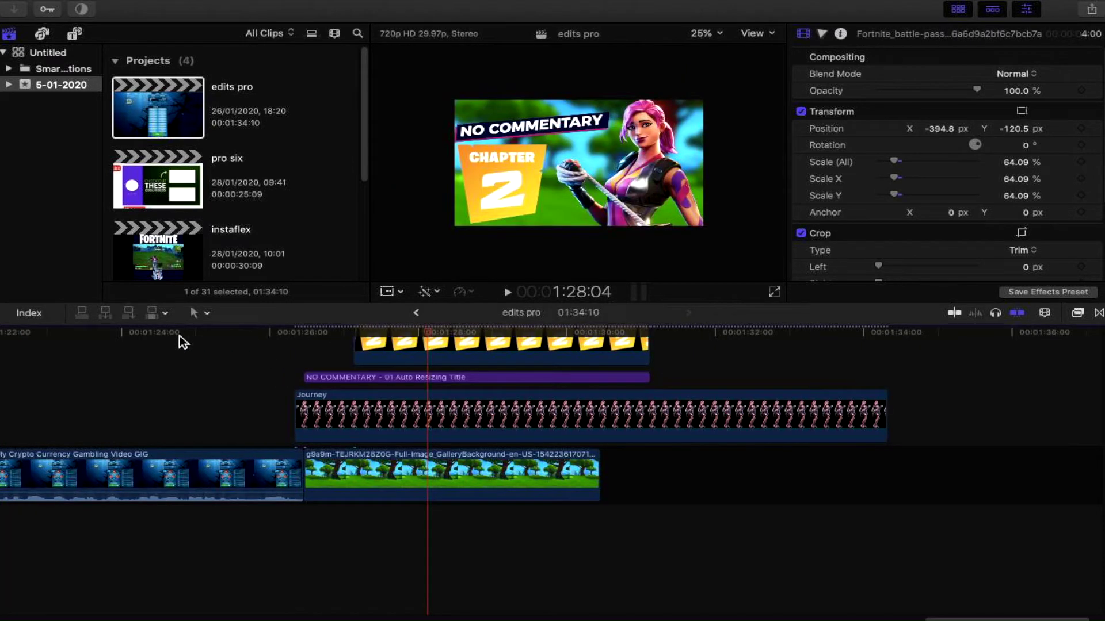
scroll(72, 345, "left", 10)
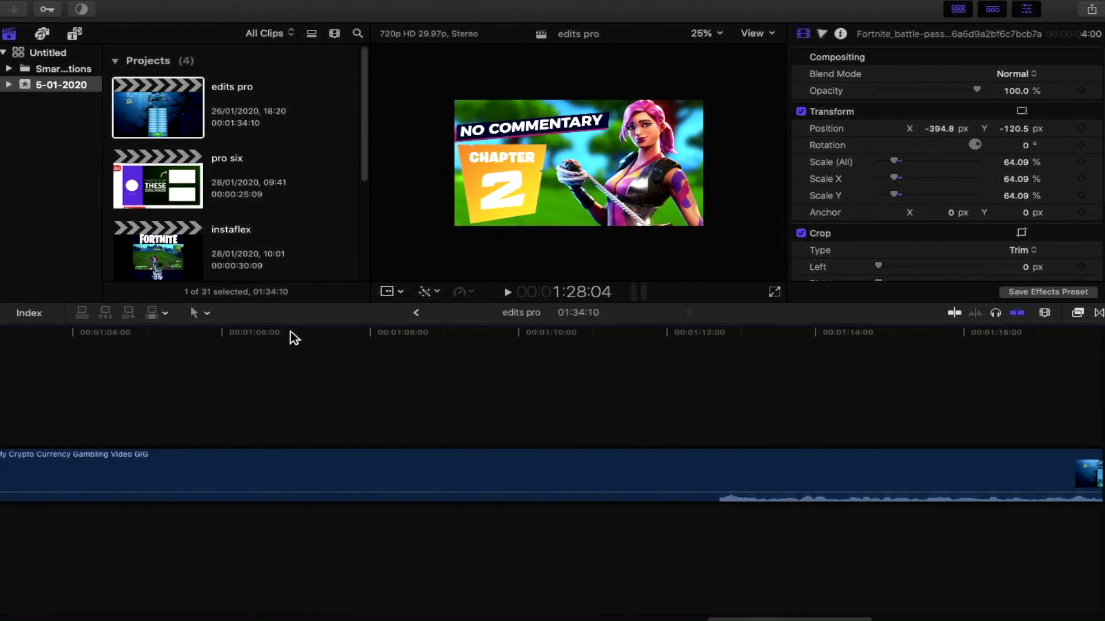
scroll(374, 364, "right", 10)
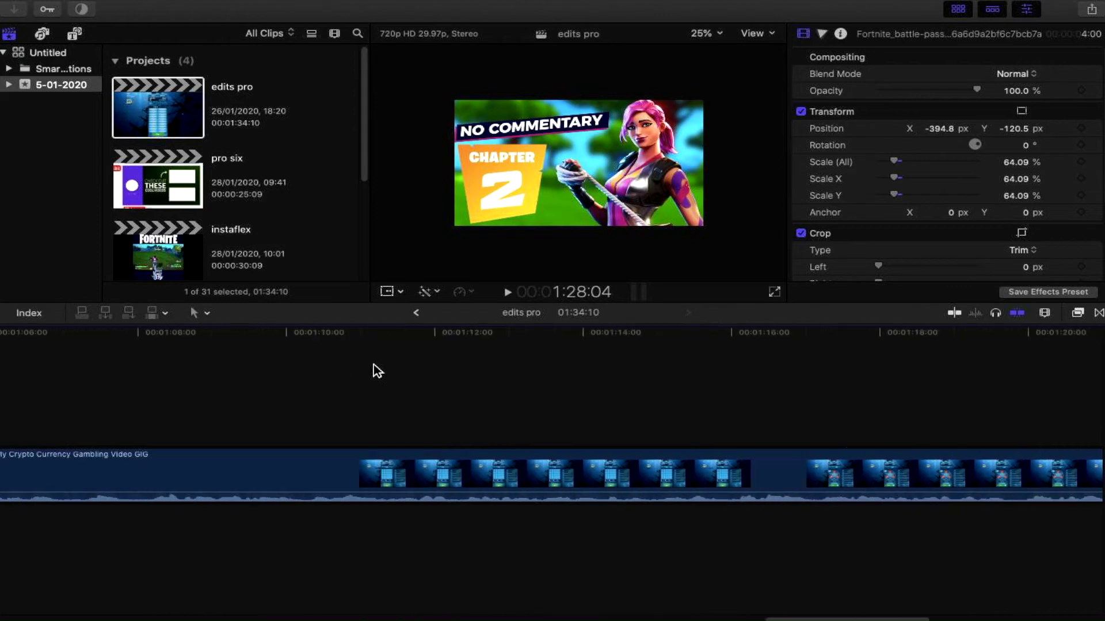
scroll(374, 365, "right", 1)
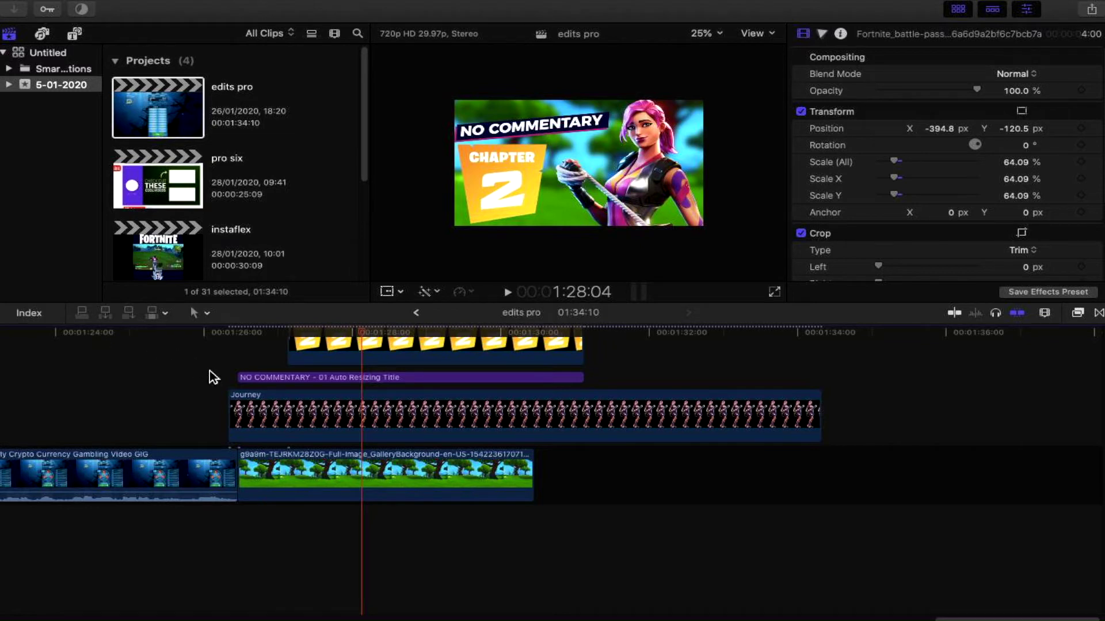
scroll(210, 370, "left", 10)
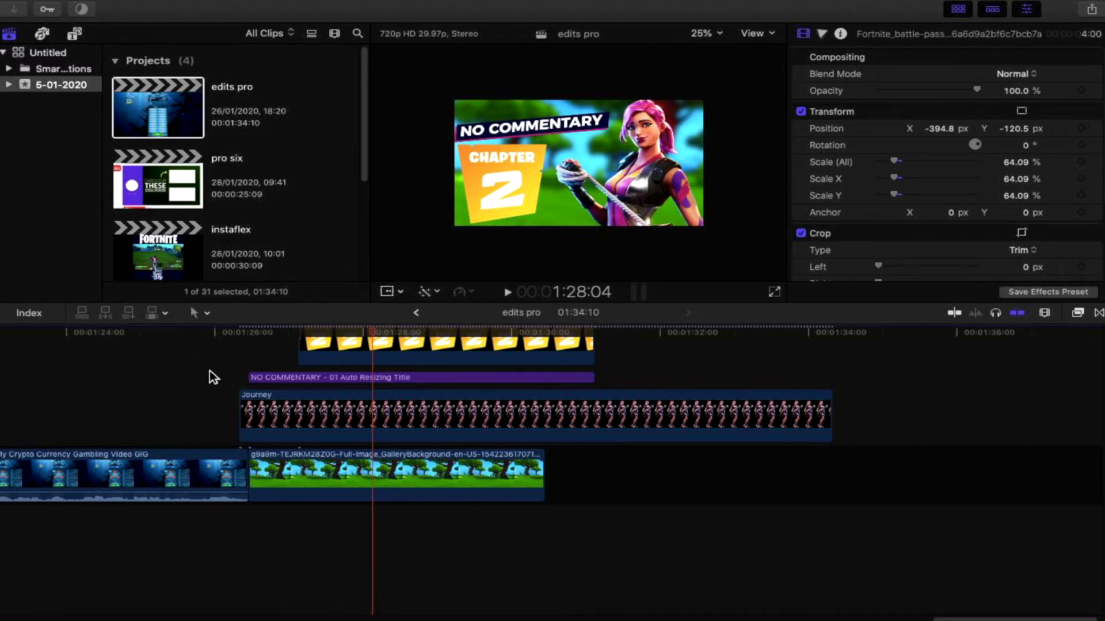
scroll(228, 375, "left", 10)
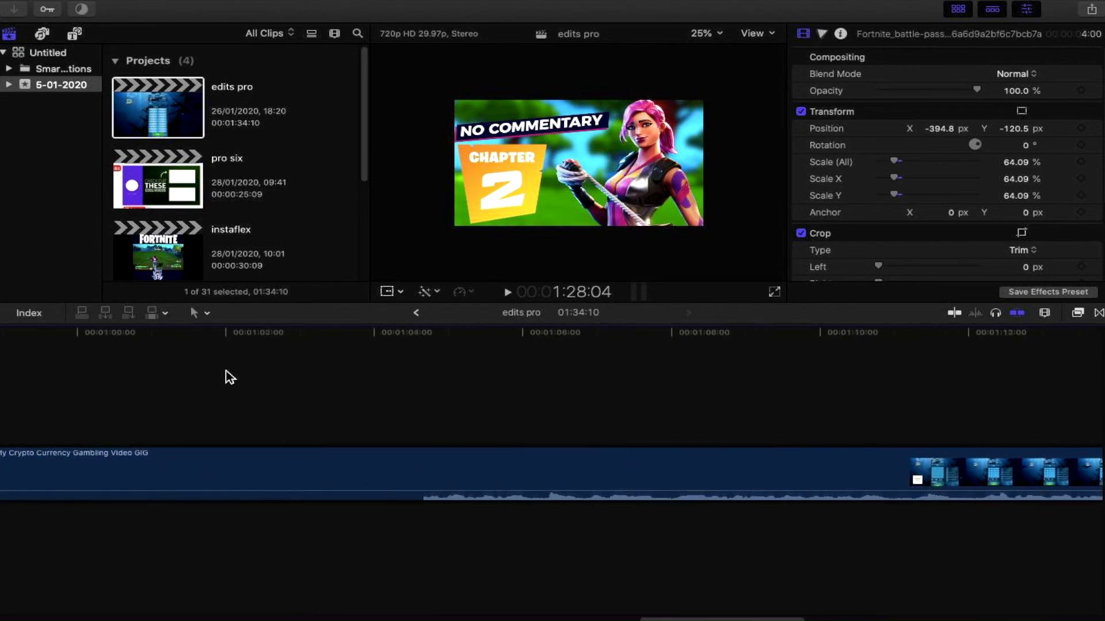
- Delete the generated render files and optimized media of the edits pro project
left_click(176, 123)
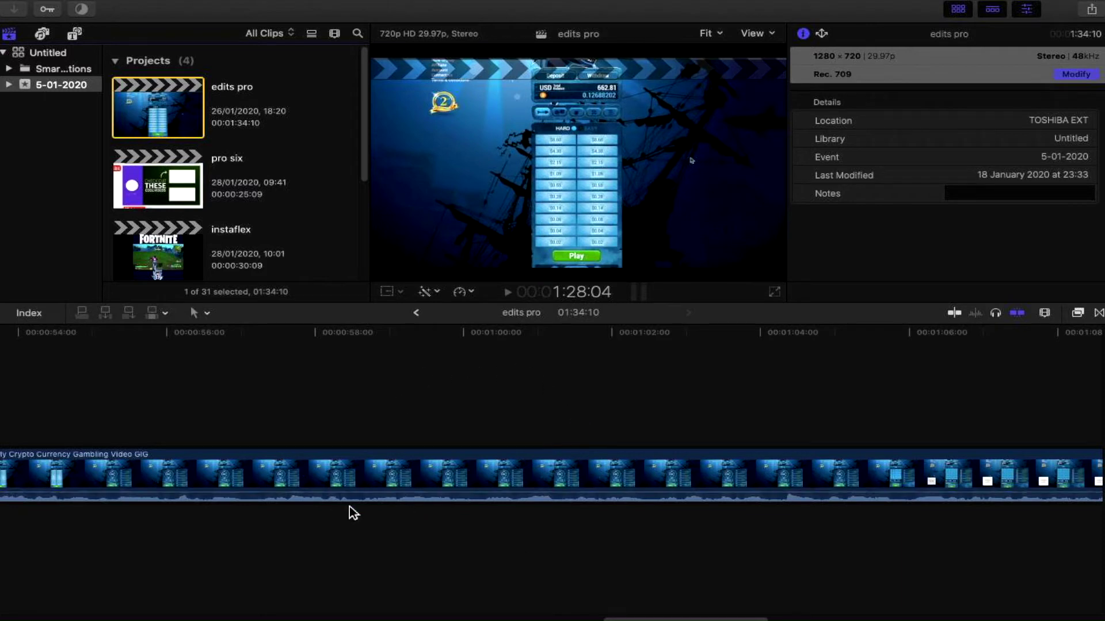
mouse_move(126, 4)
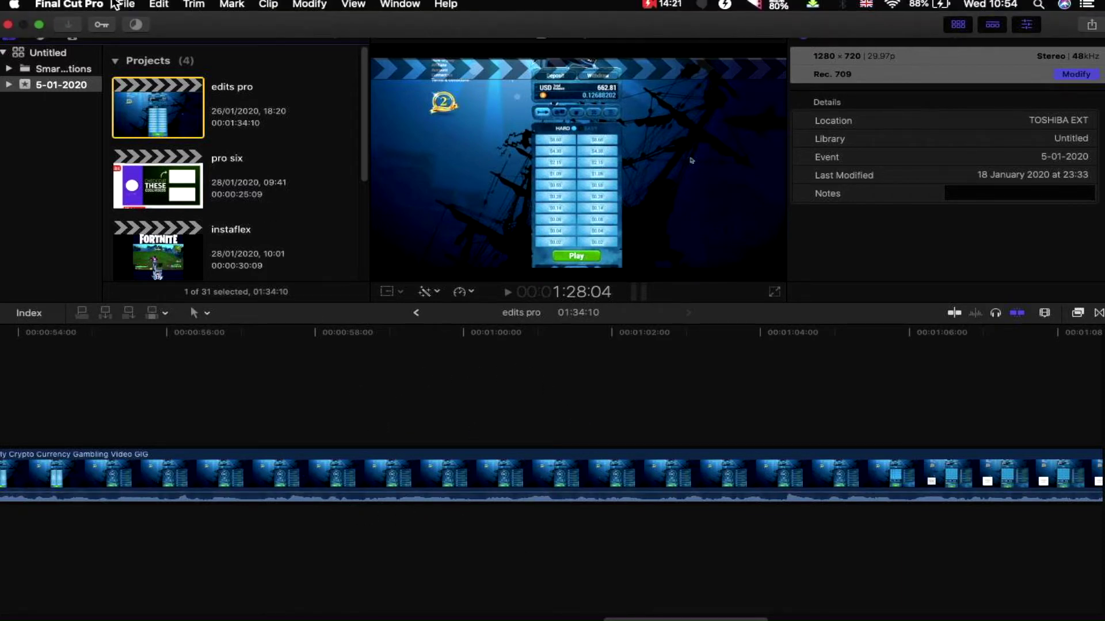
left_click(125, 4)
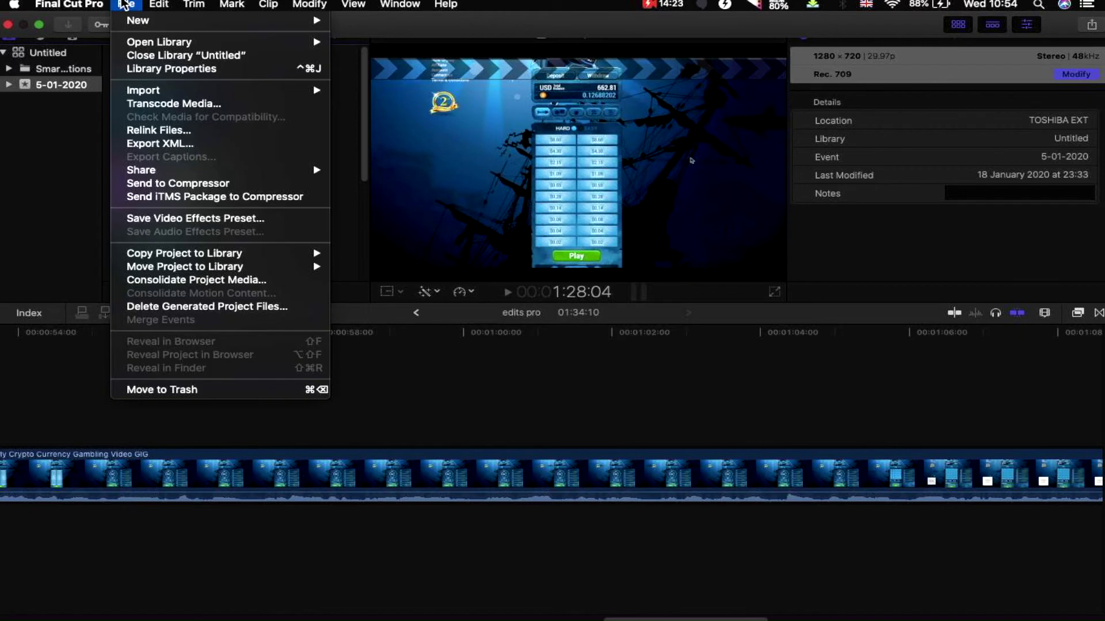
left_click(163, 307)
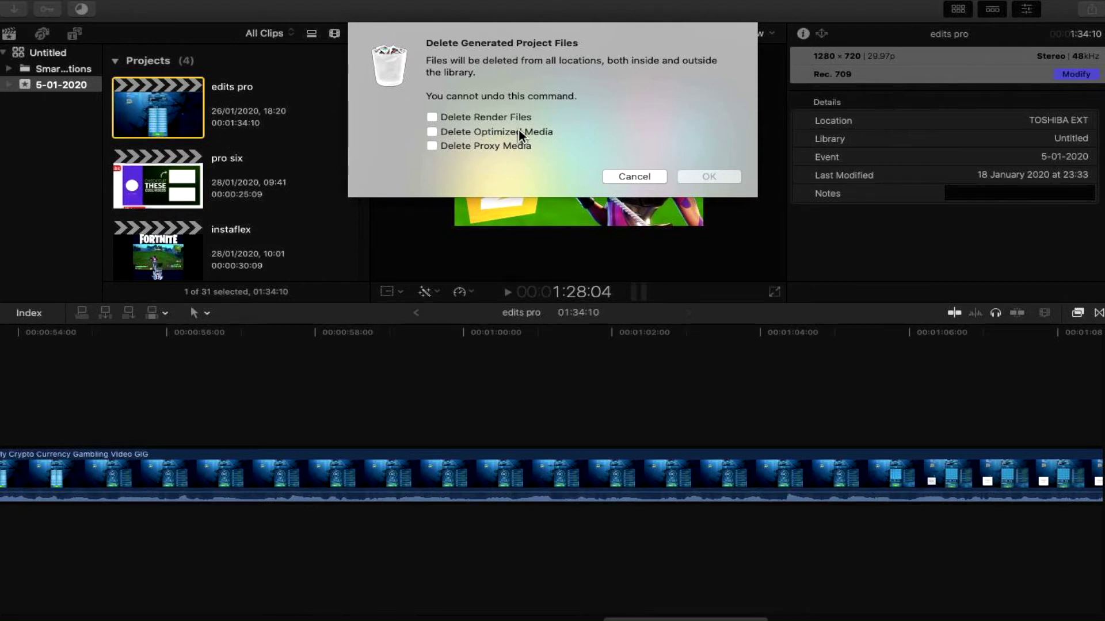
left_click(431, 118)
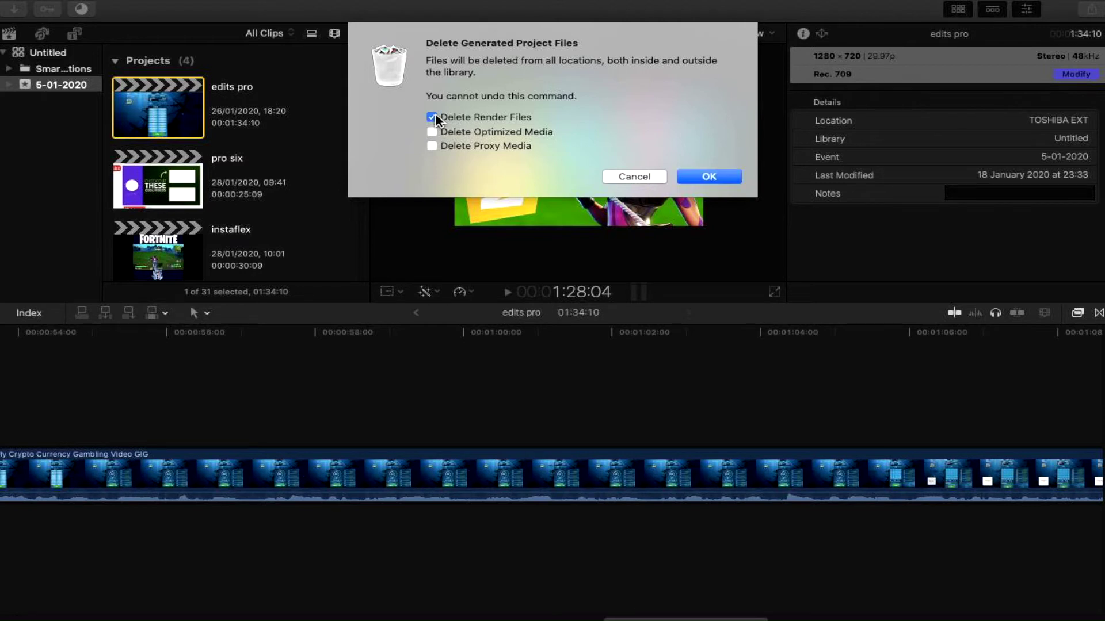
left_click(433, 132)
left_click(692, 176)
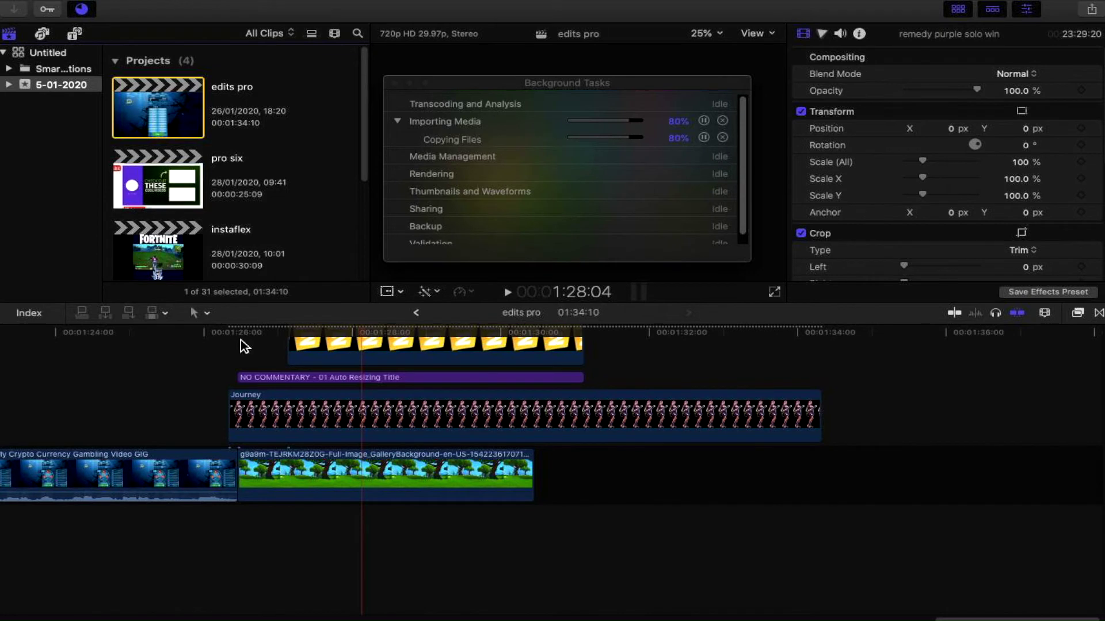
- Open the pro six project in the timeline and place the playhead within the INTRO SUBSCRIBE DONE clip
left_click(178, 183)
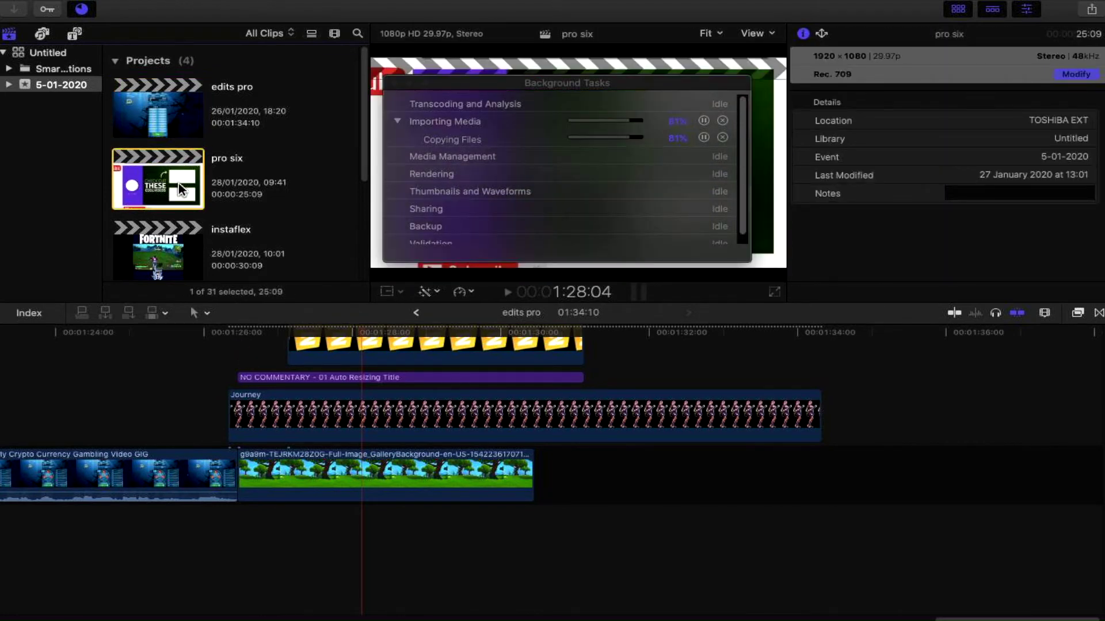
double_click(178, 182)
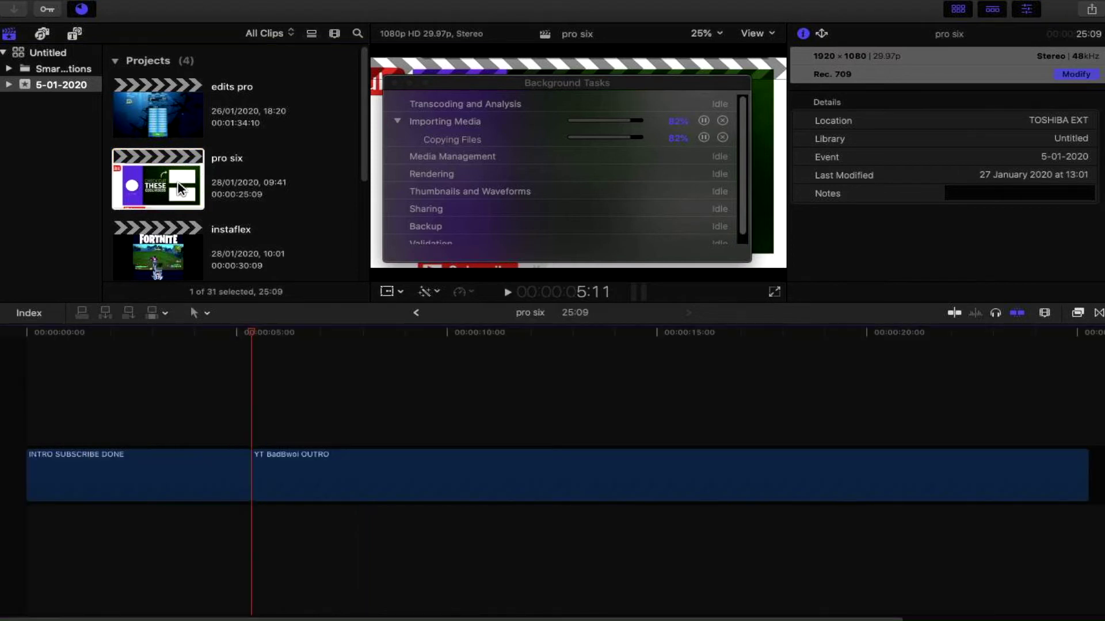
left_click(168, 375)
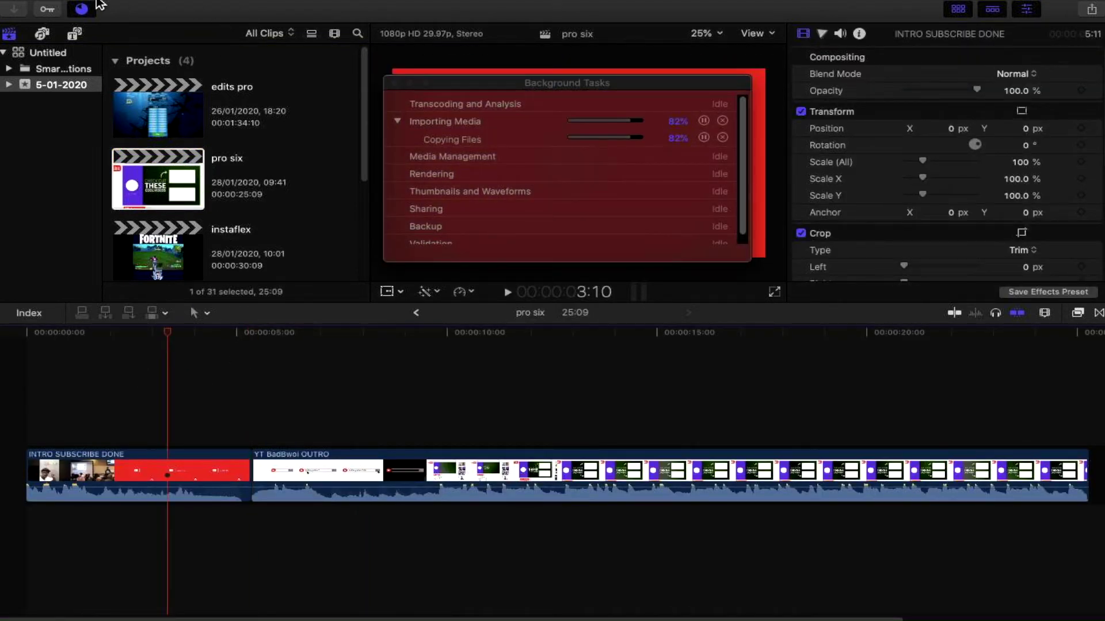
- Delete all generated render files of the 5-01-2020 event, closing the Background Tasks window that covers the options
left_click(128, 5)
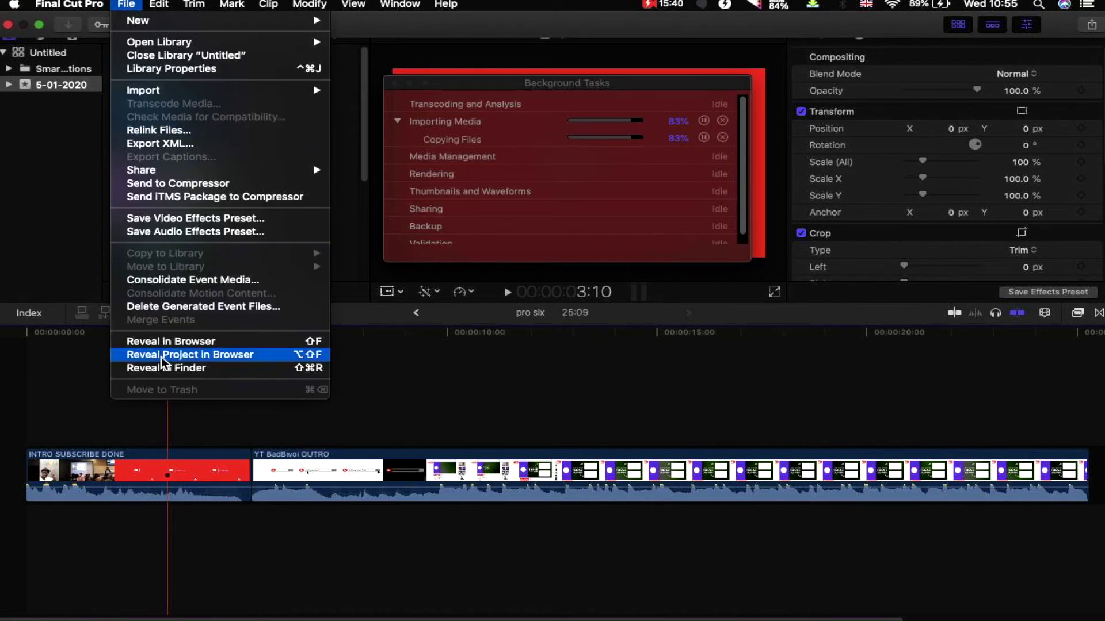
left_click(171, 307)
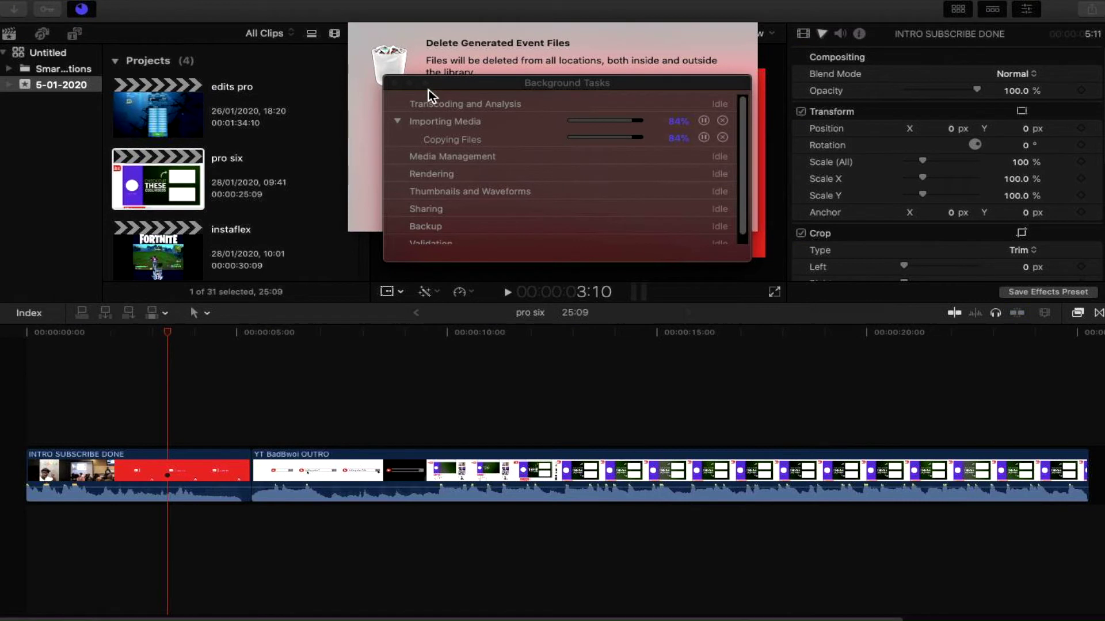
left_click(394, 83)
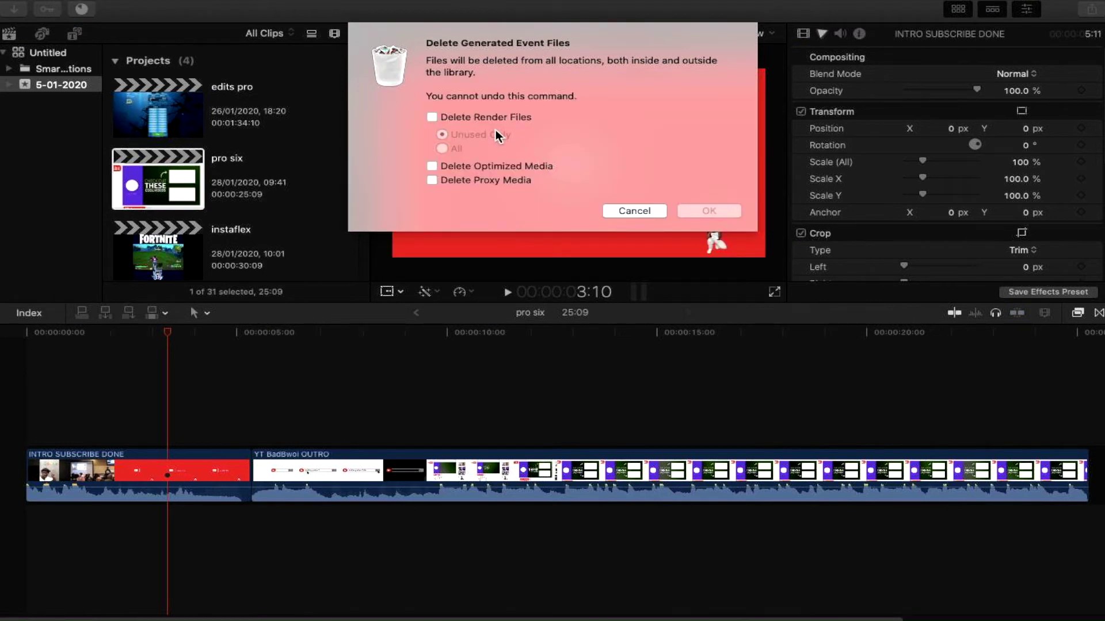
left_click(431, 117)
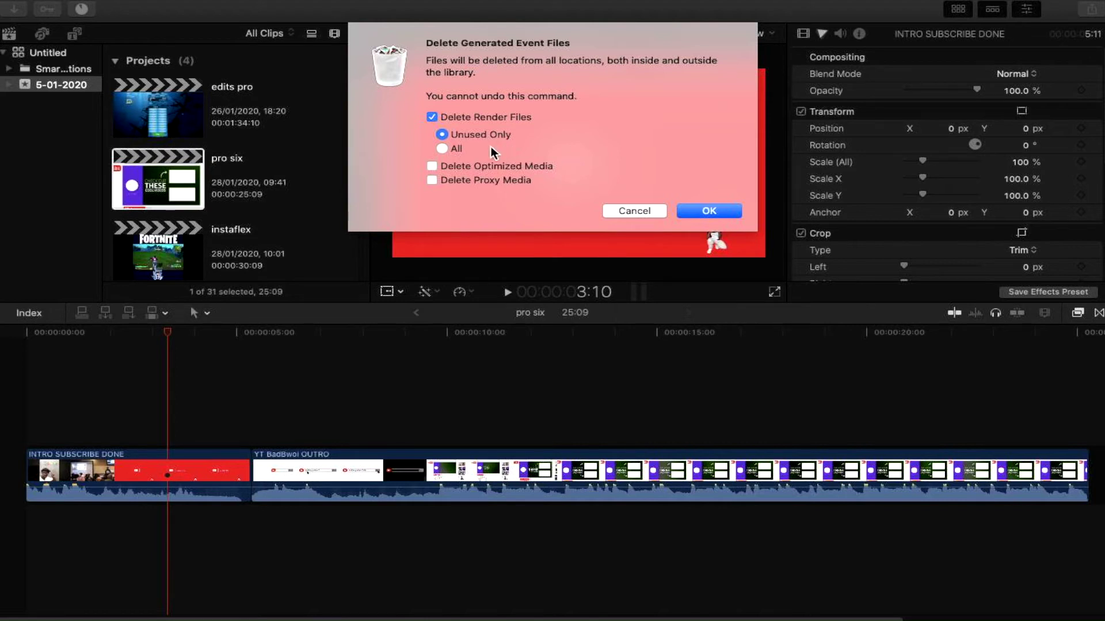
left_click(449, 150)
left_click(719, 212)
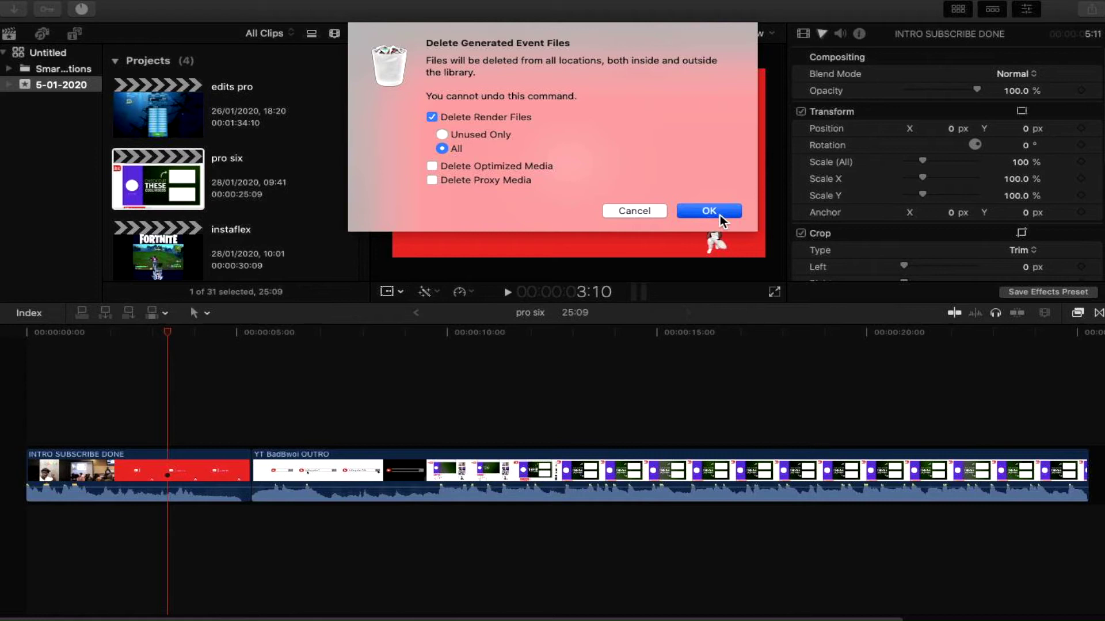
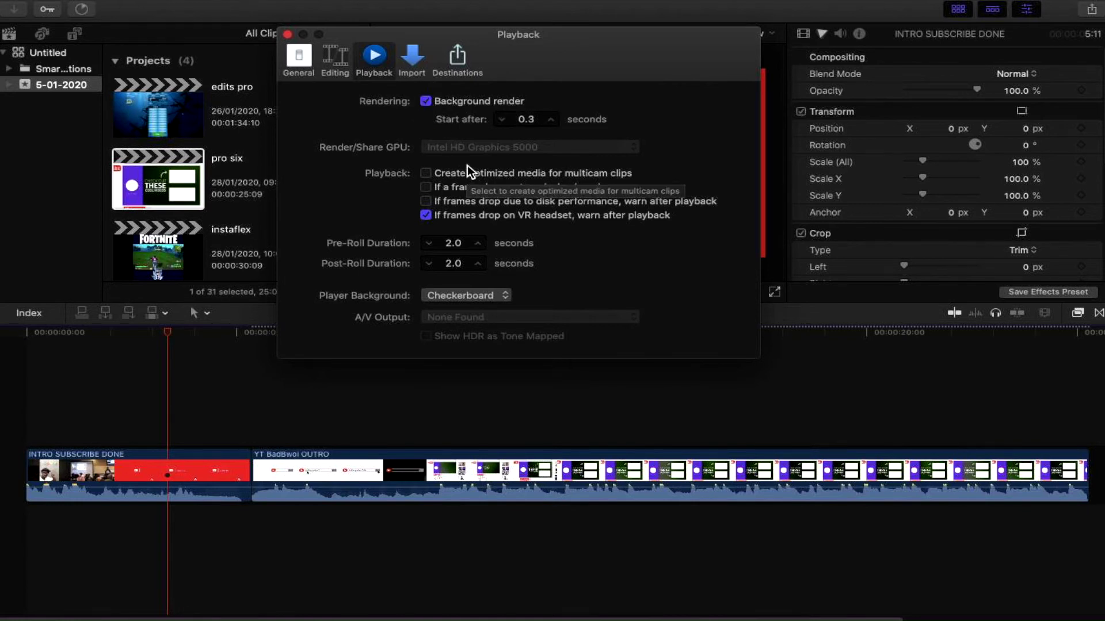
- Turn off background rendering in the playback preferences and close the preferences
left_click(425, 102)
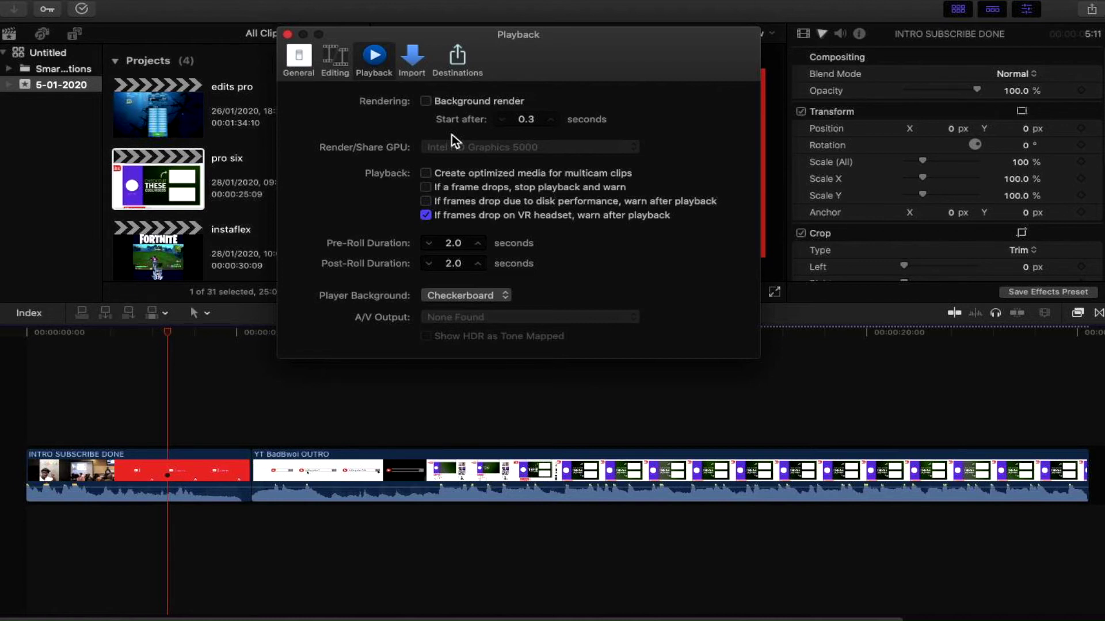
left_click(288, 35)
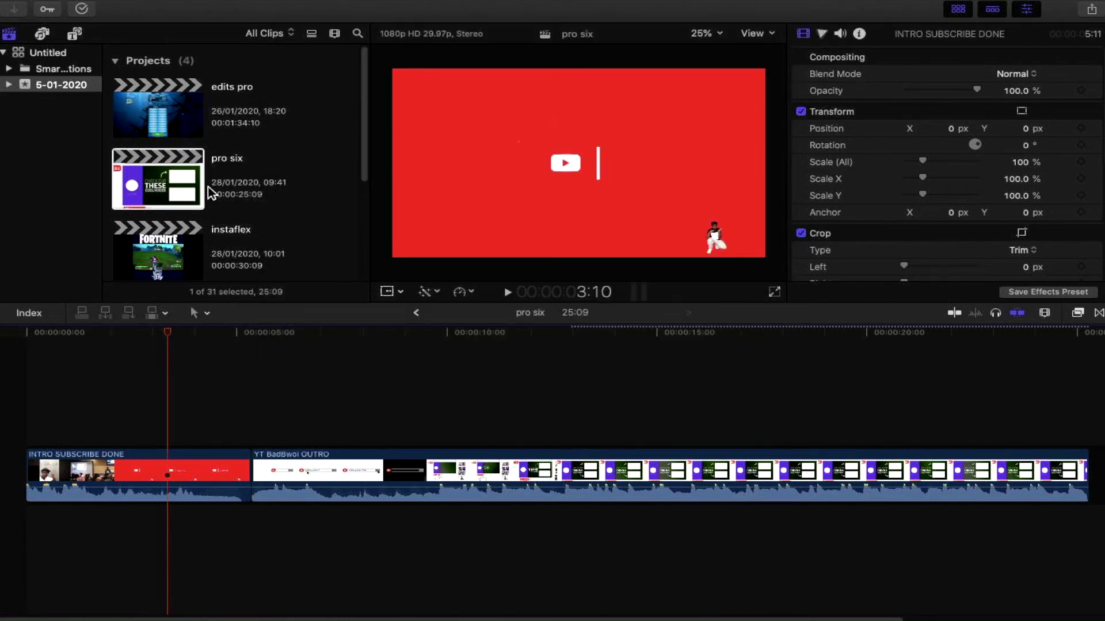
- Open the event's last listed project, select its remedy purple solo win clip, and look up the manual Render All command
scroll(196, 213, "down", 4)
double_click(158, 215)
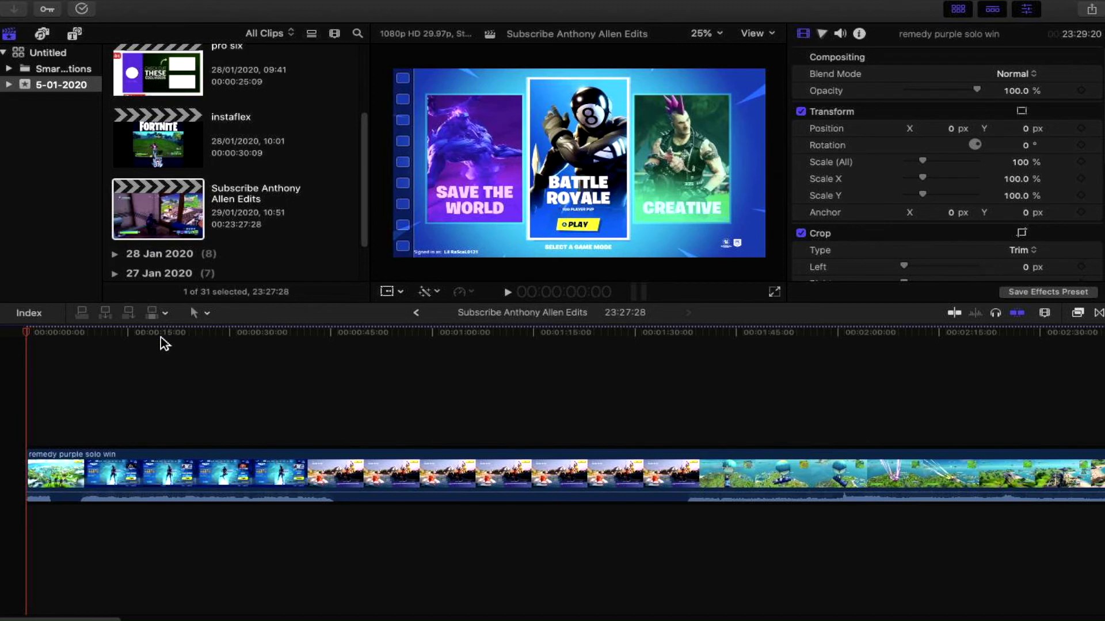
left_click(154, 464)
mouse_move(141, 4)
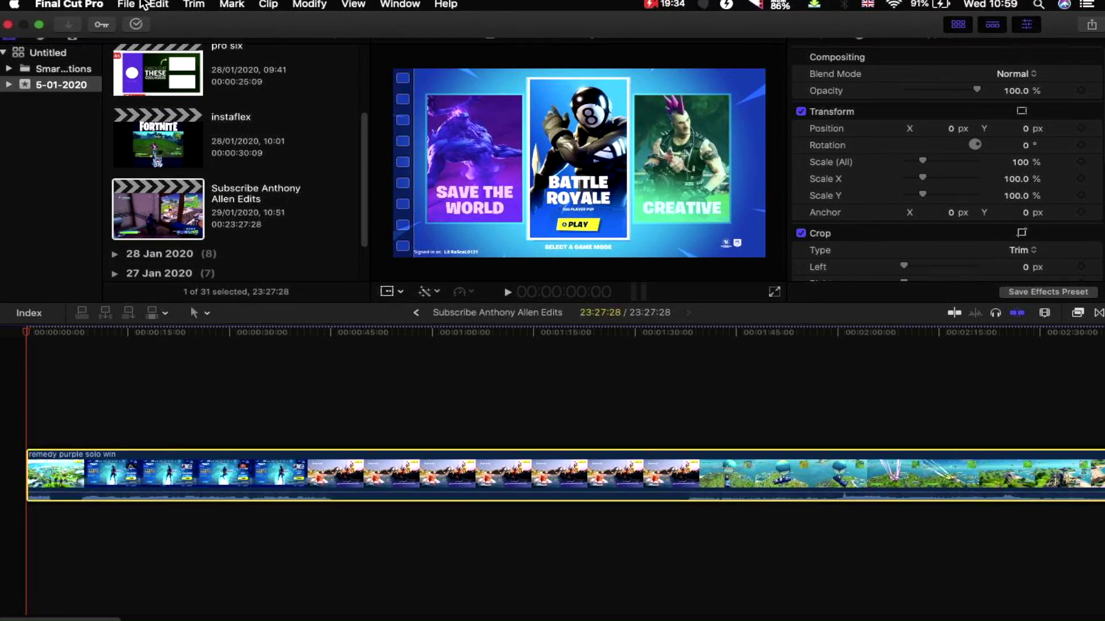
left_click(128, 4)
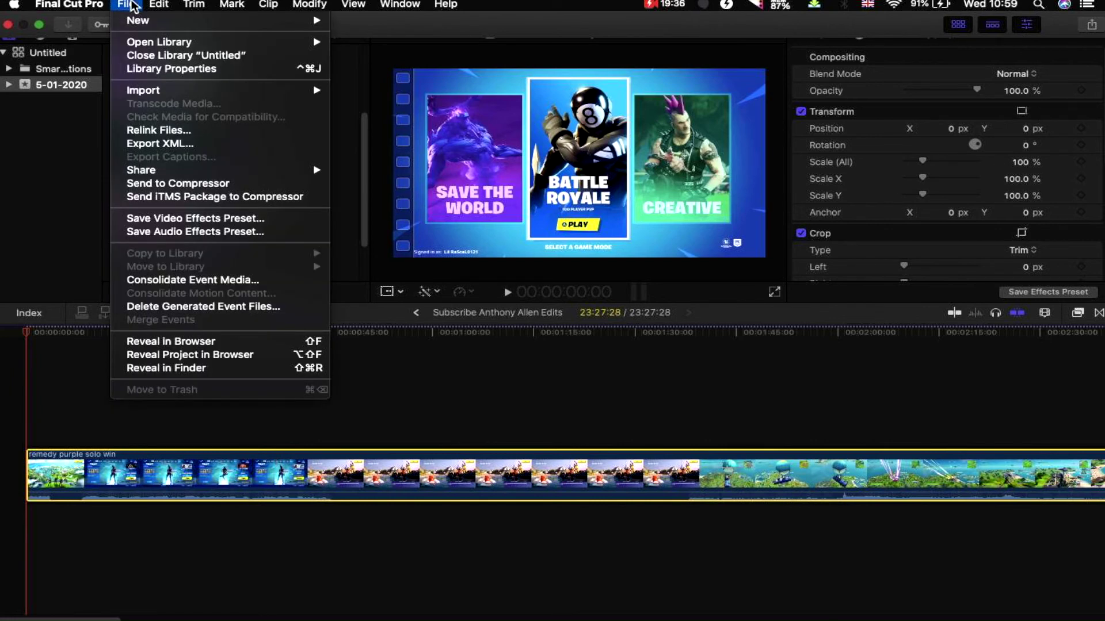
mouse_move(311, 5)
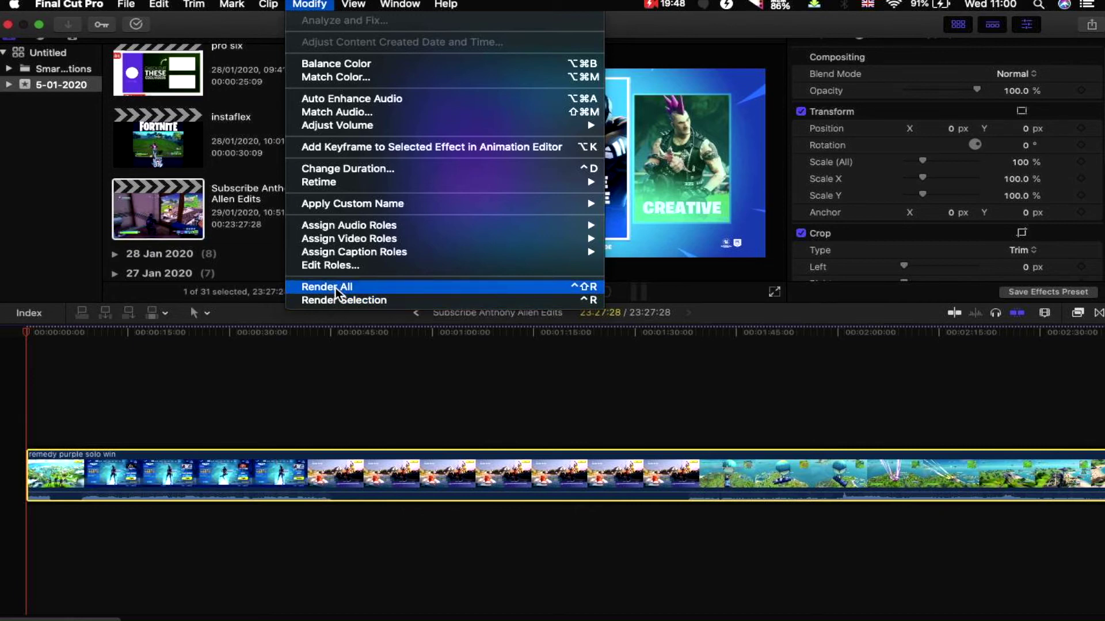
left_click(365, 372)
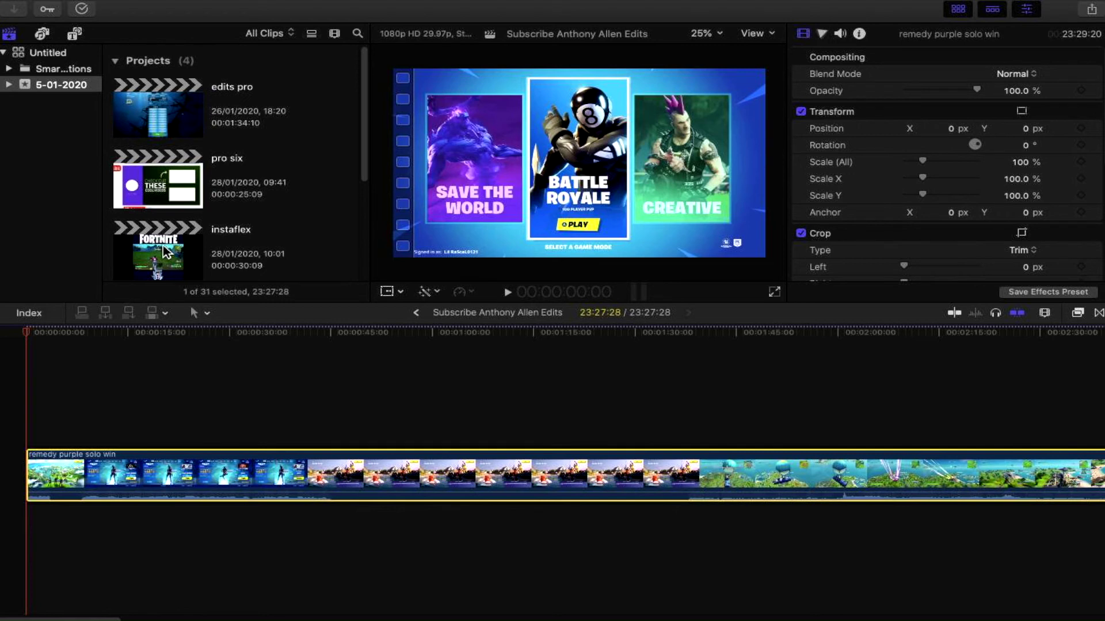
- Move the edits pro project to the trash and confirm its deletion
left_click(171, 111)
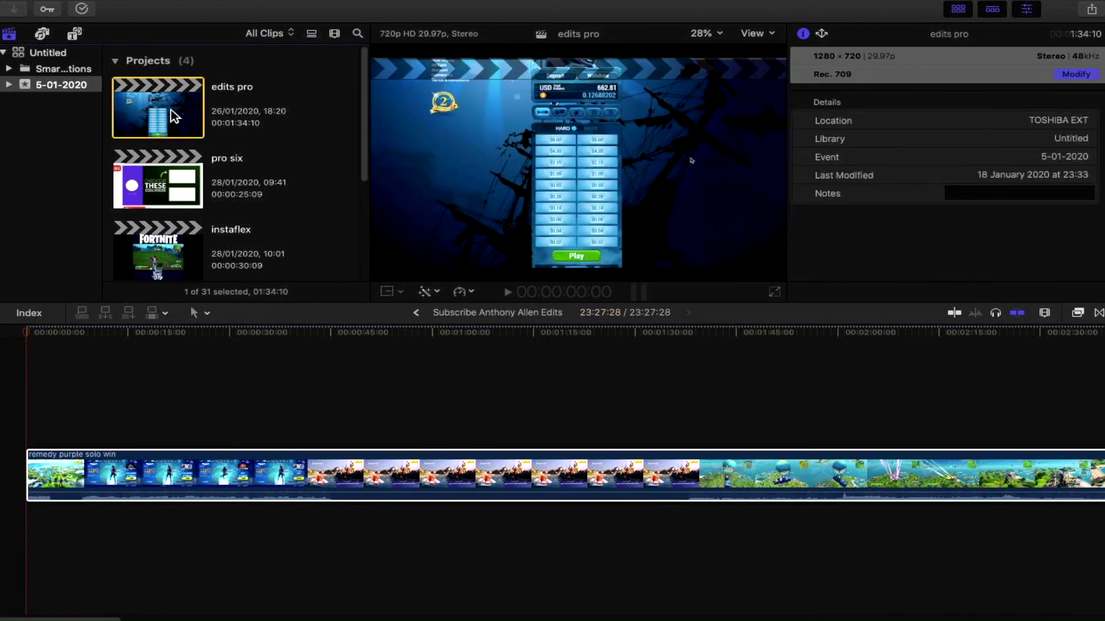
right_click(171, 110)
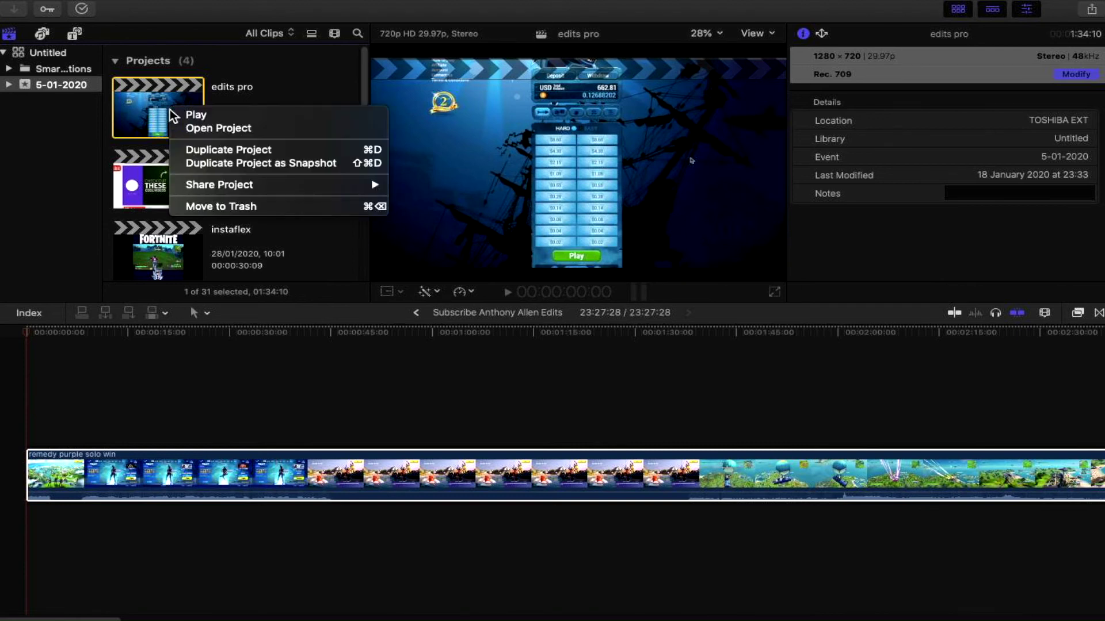
left_click(233, 204)
left_click(682, 216)
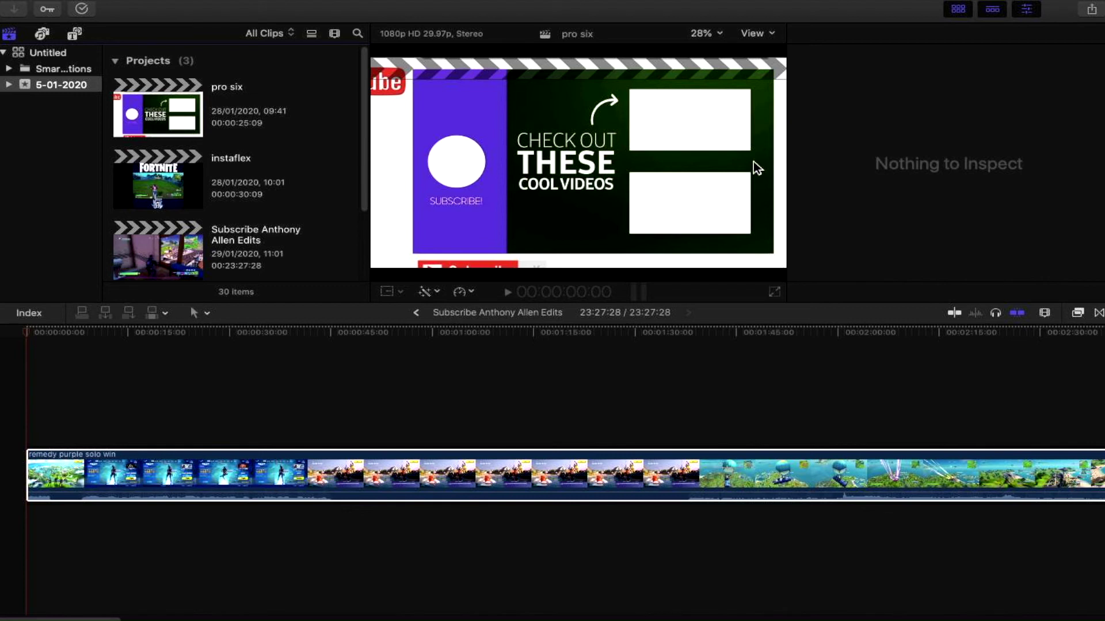
mouse_move(1059, 612)
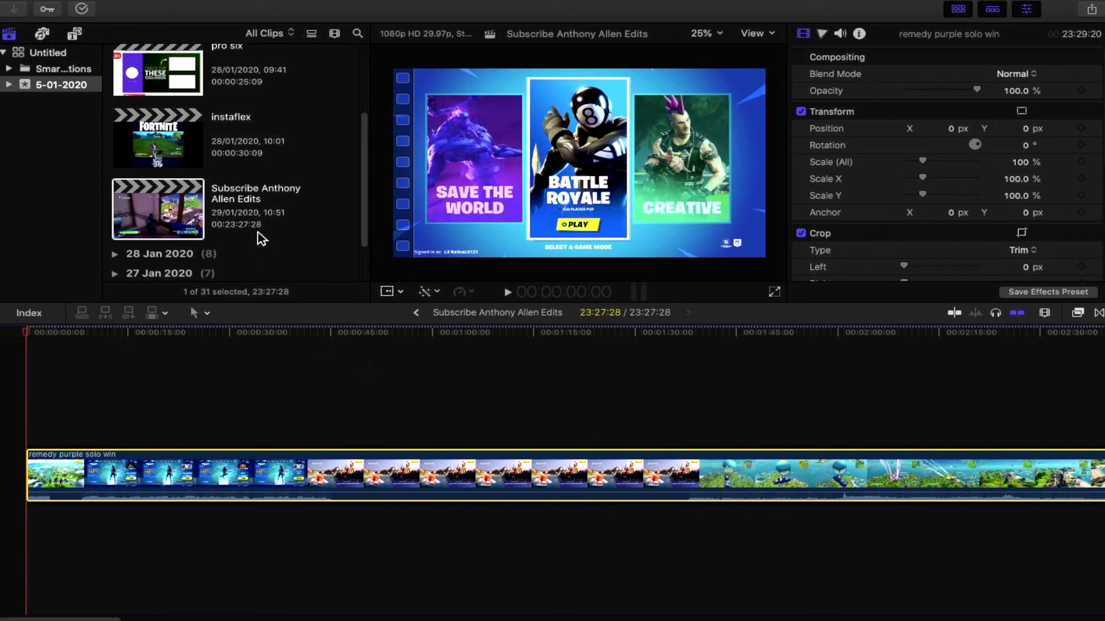
scroll(260, 238, "up", 1)
scroll(258, 233, "up", 5)
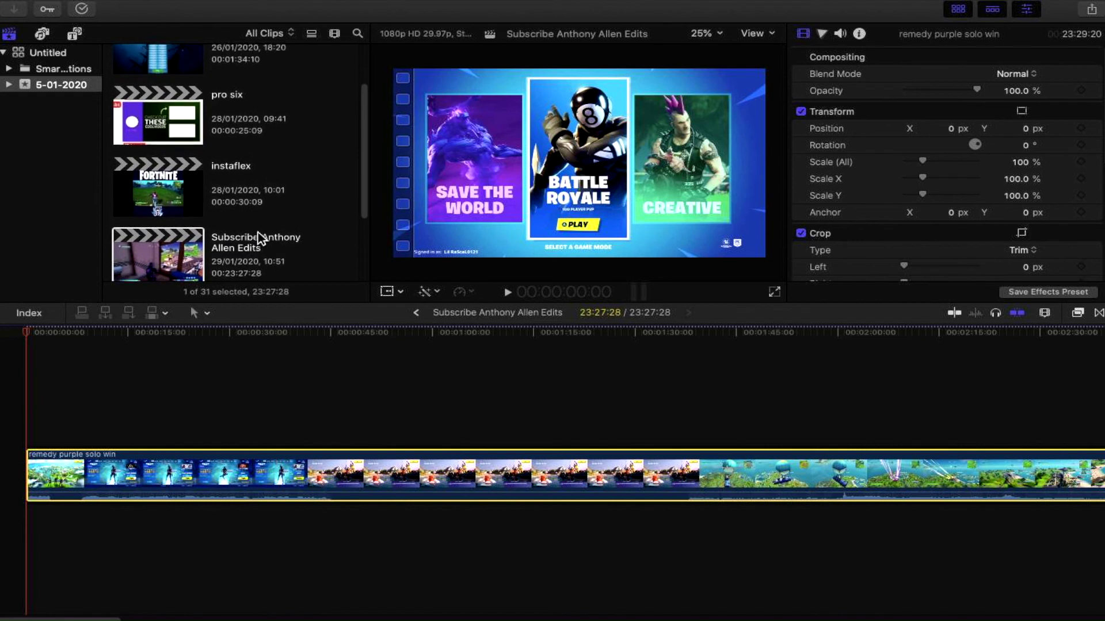
scroll(258, 233, "up", 1)
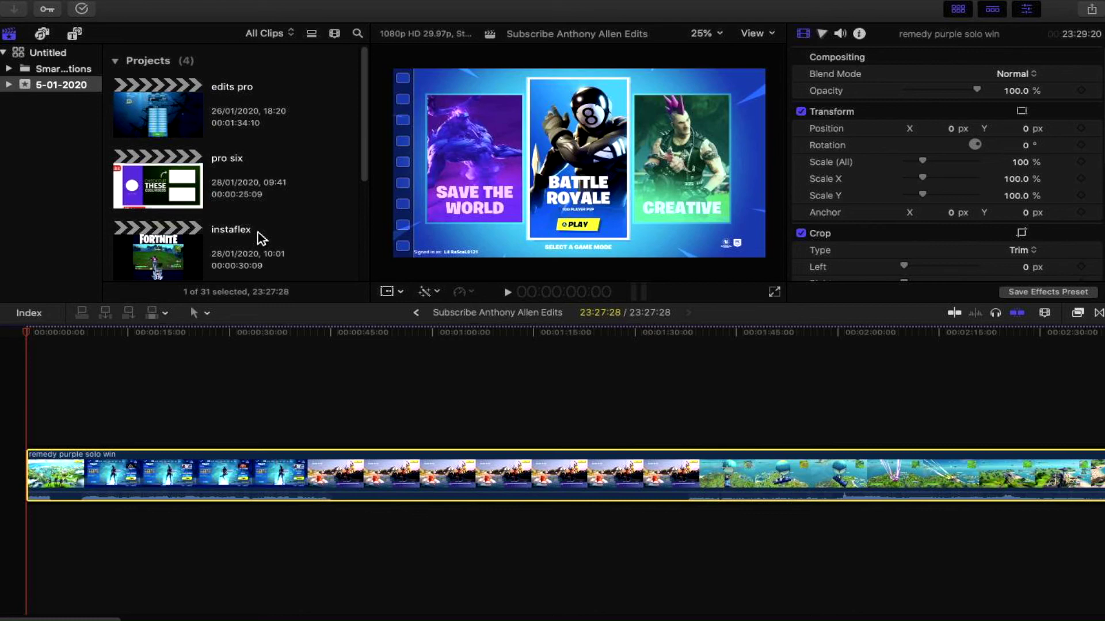
- Take Final Cut Pro out of full screen and move its window aside to expose the TOSHIBA EXT Finder window
mouse_move(148, 6)
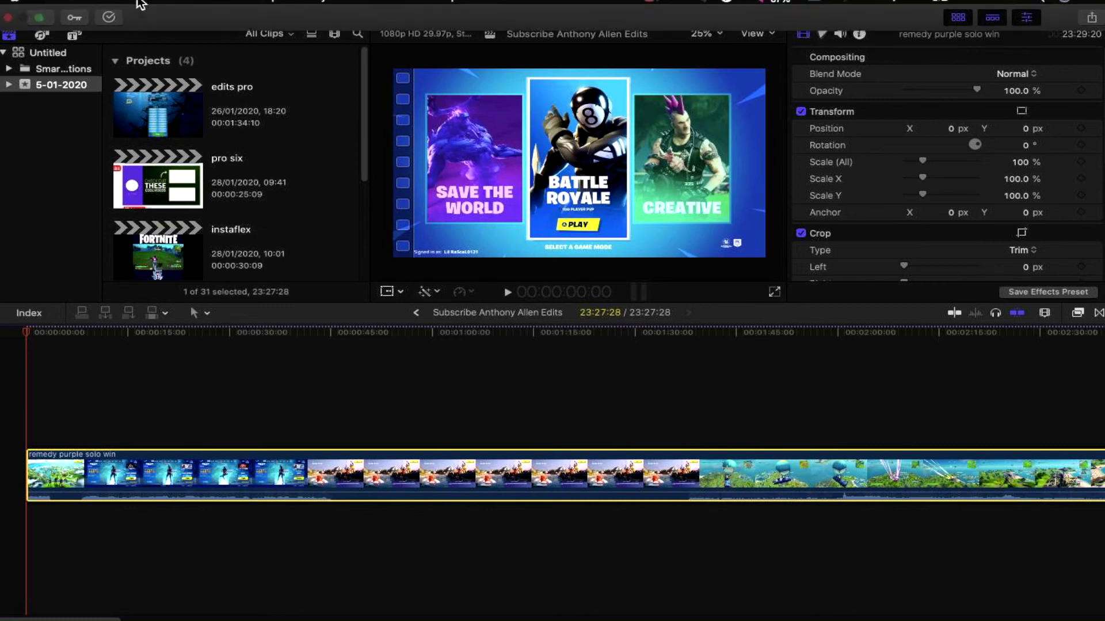
left_click(40, 25)
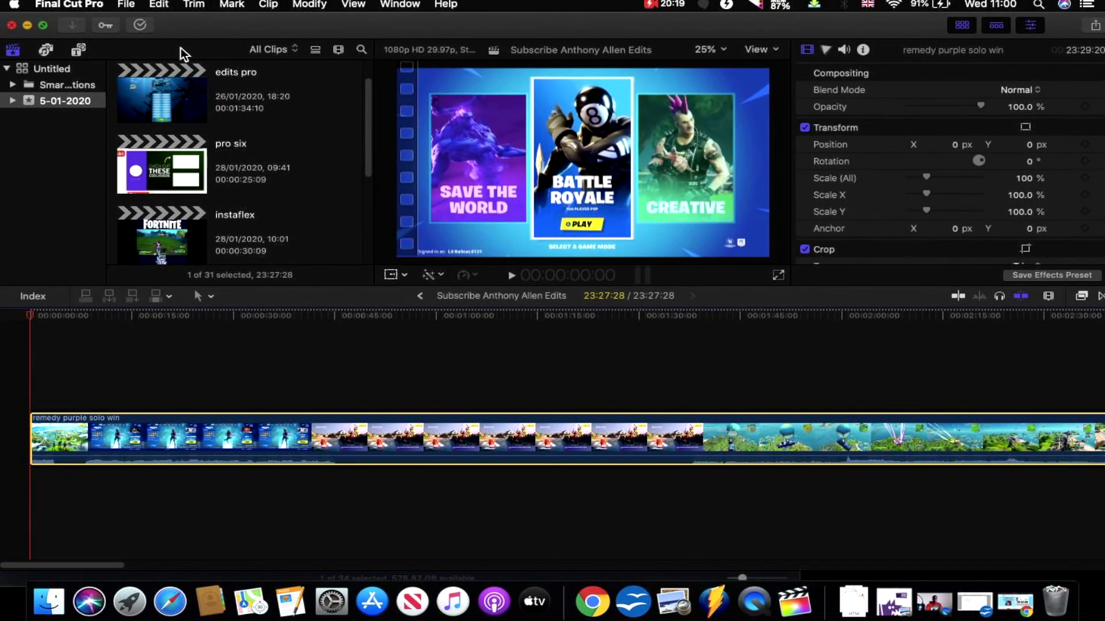
left_click_drag(196, 32, 496, 34)
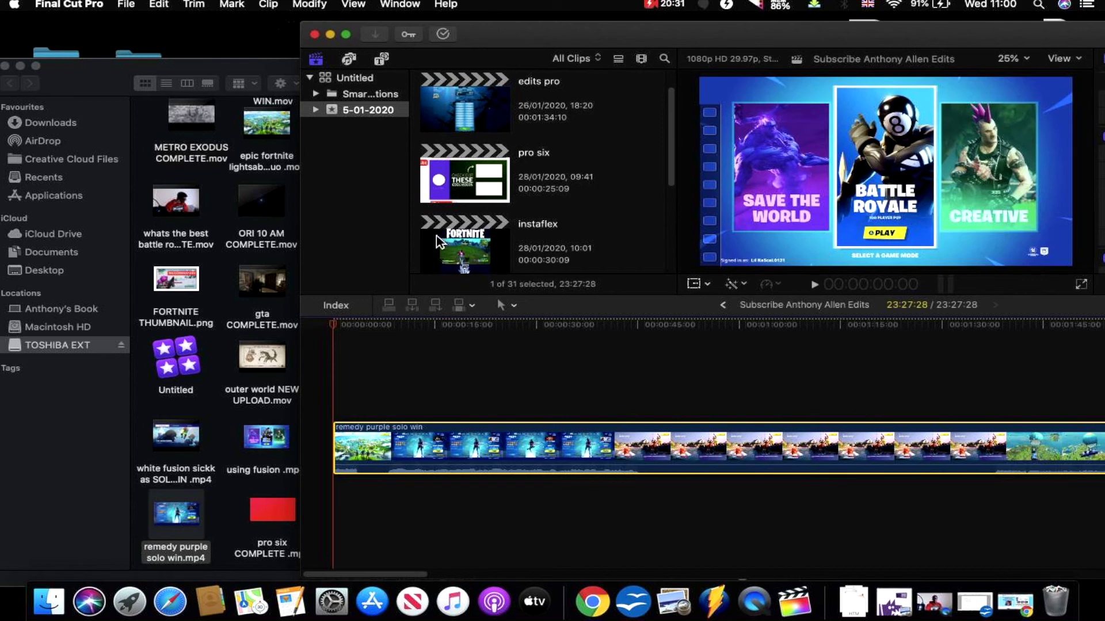
- Locate the Untitled library on TOSHIBA EXT in Finder and compare it with the library open in Final Cut Pro
left_click(176, 368)
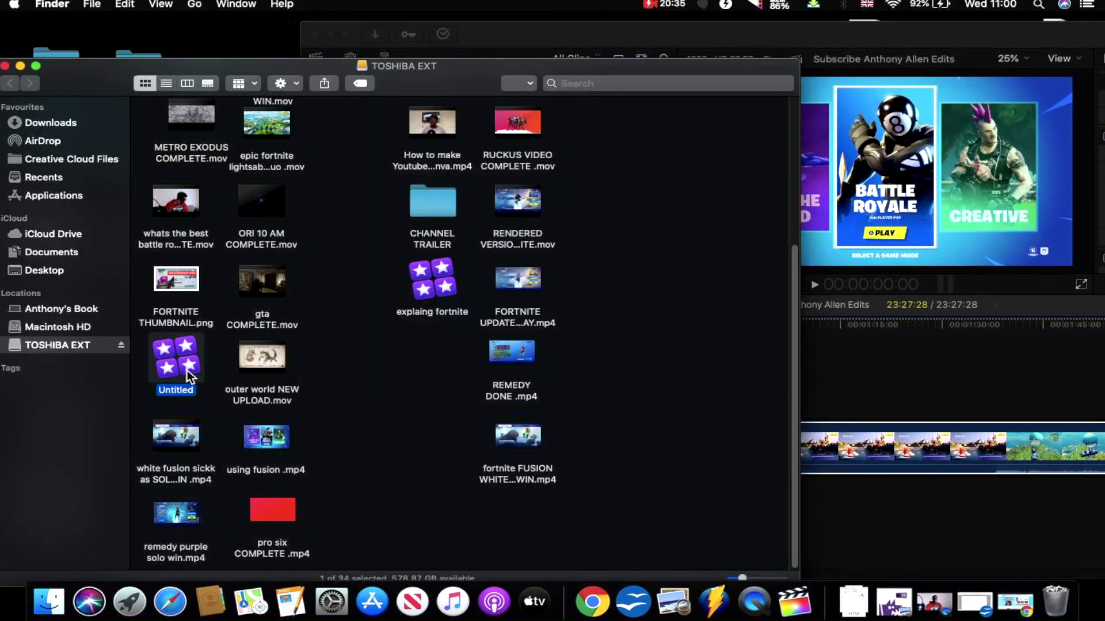
left_click(898, 441)
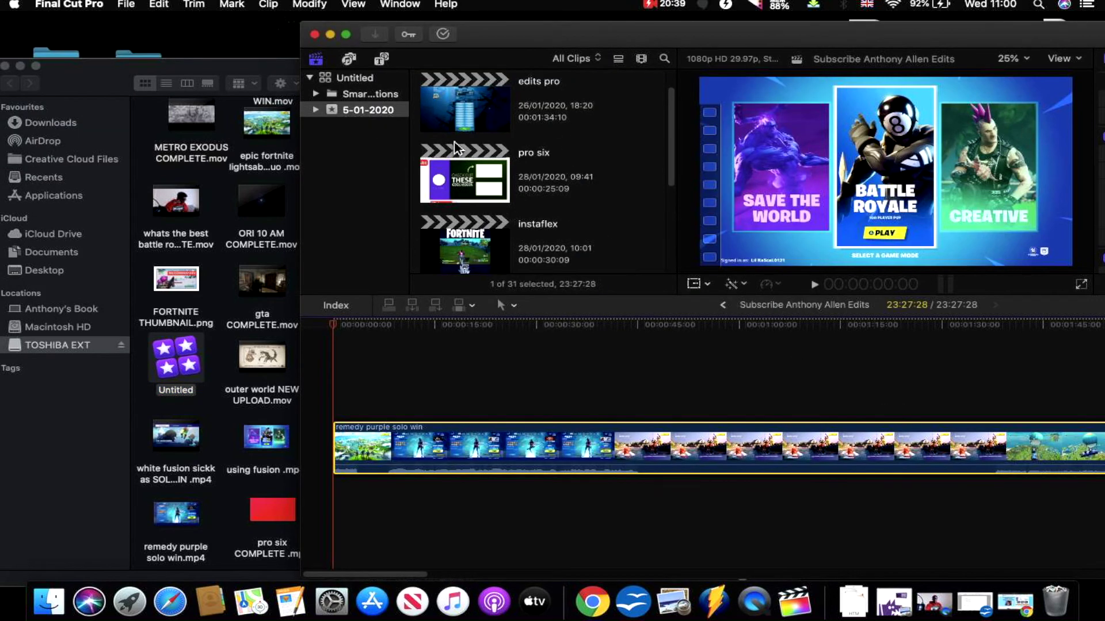
scroll(254, 282, "up", 1)
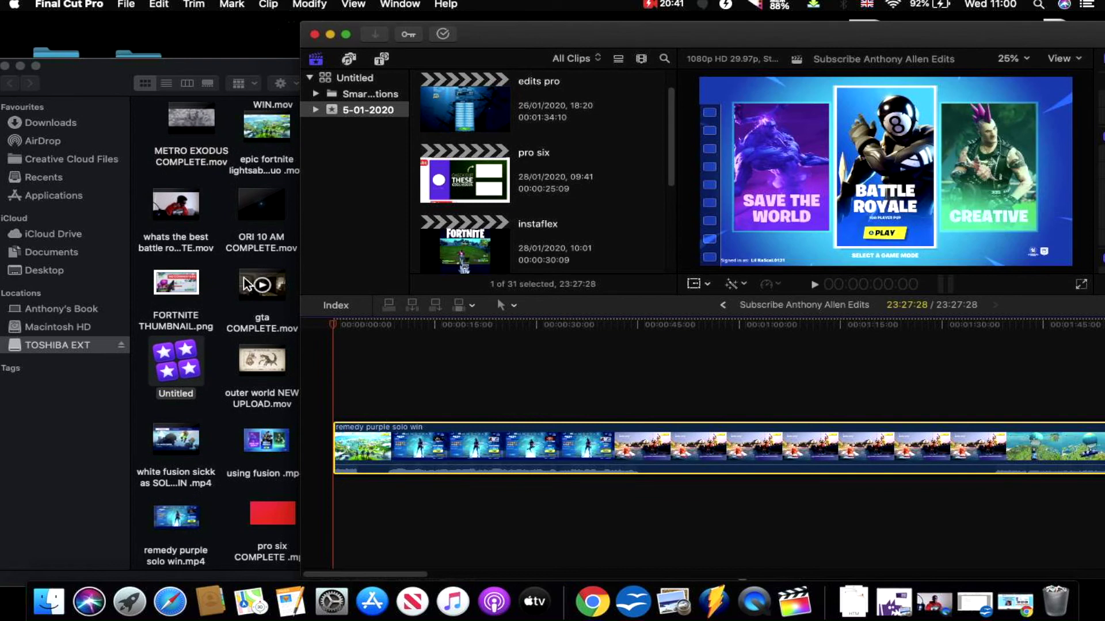
left_click(234, 349)
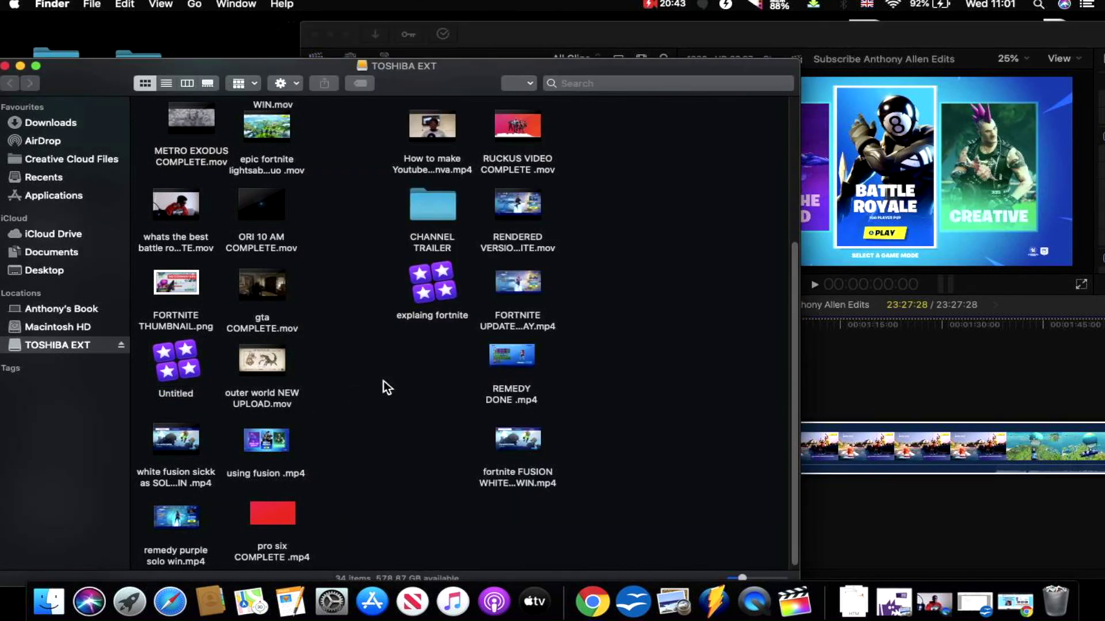
- Check the file size of the explaing fortnite library on TOSHIBA EXT and close its info window
left_click(436, 290)
right_click(436, 289)
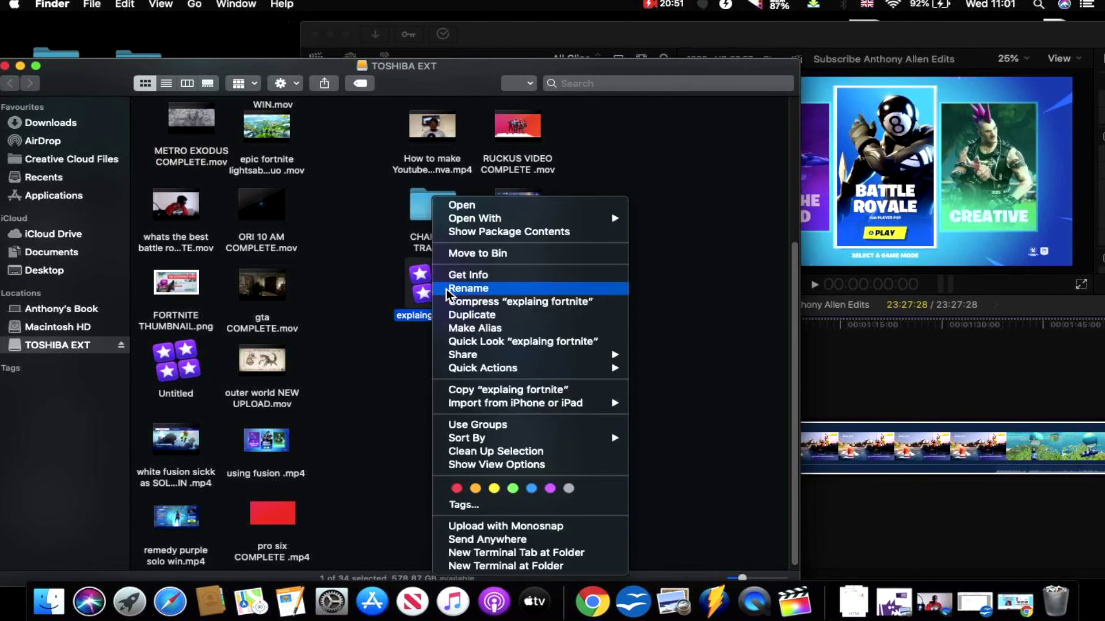
left_click(467, 287)
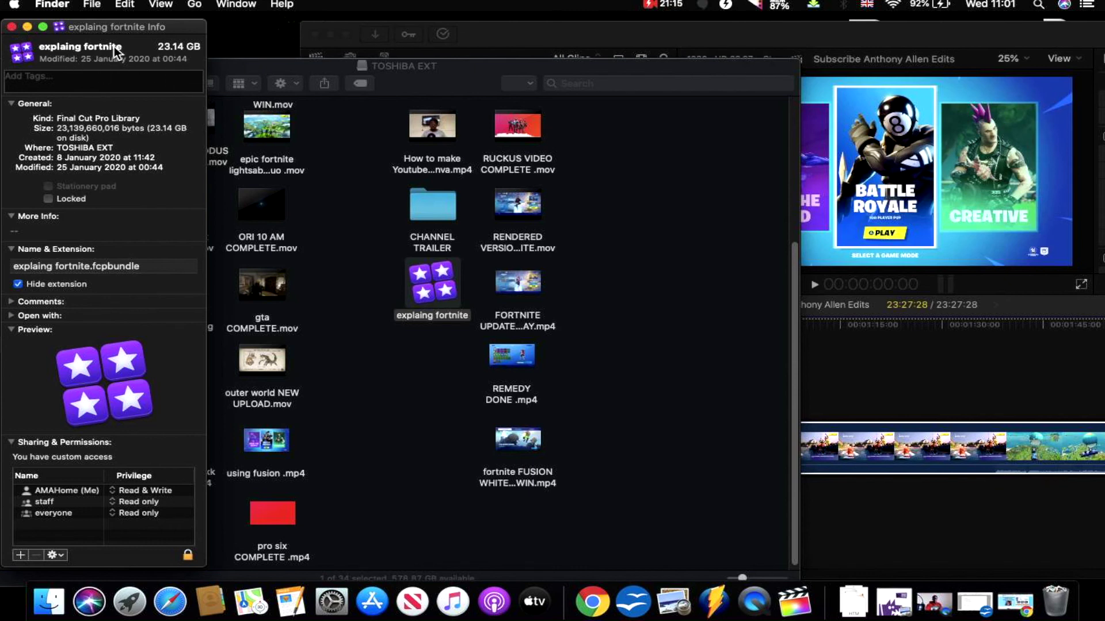
left_click(12, 27)
- Move the explaing fortnite library from TOSHIBA EXT to the Bin
left_click_drag(423, 258, 590, 343)
left_click_drag(625, 356, 1061, 604)
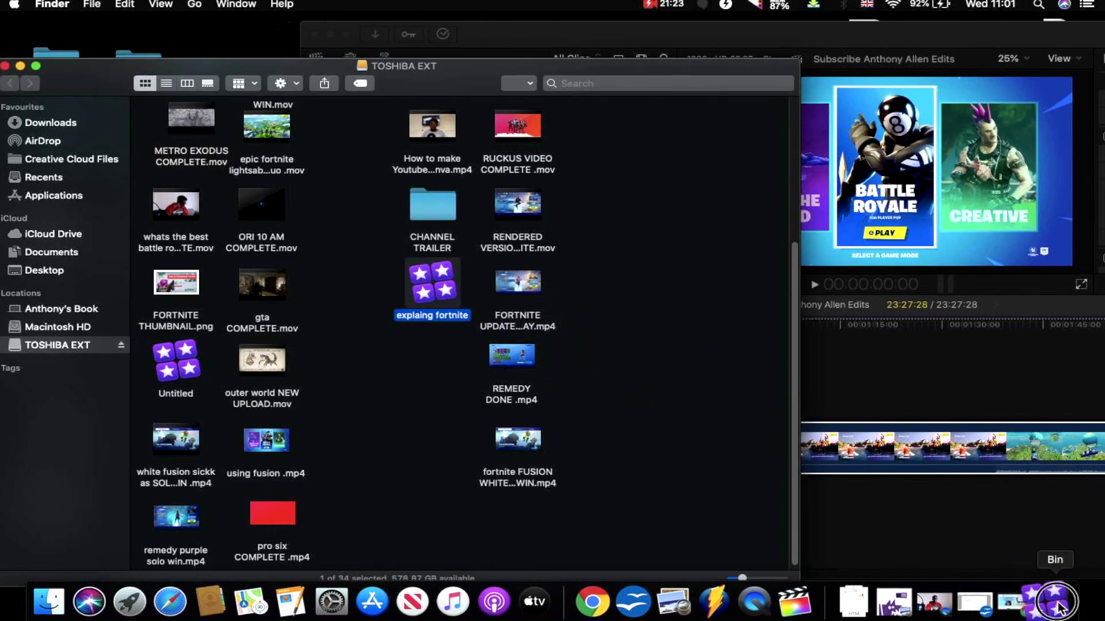